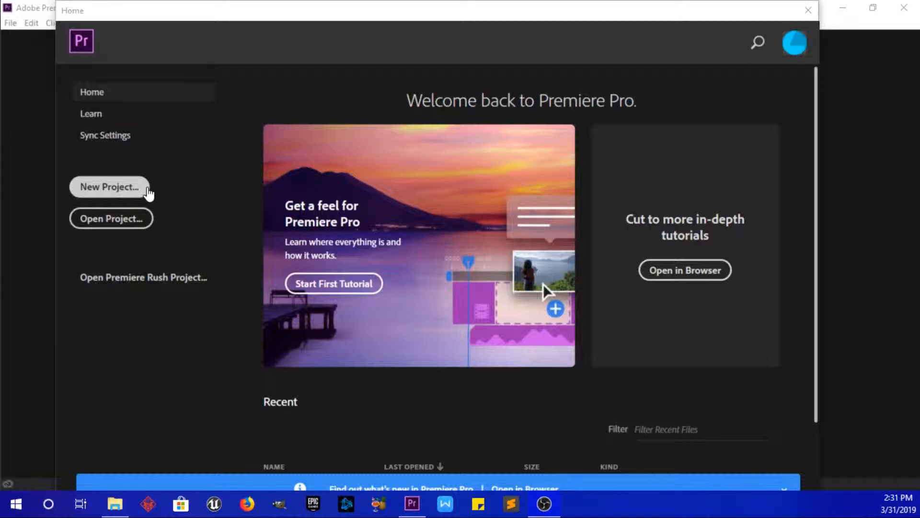
Create a project named Test, saved in a new folder named test inside D:\Youtube Stuff
{"action": "left_click", "coordinate": [135, 188]}
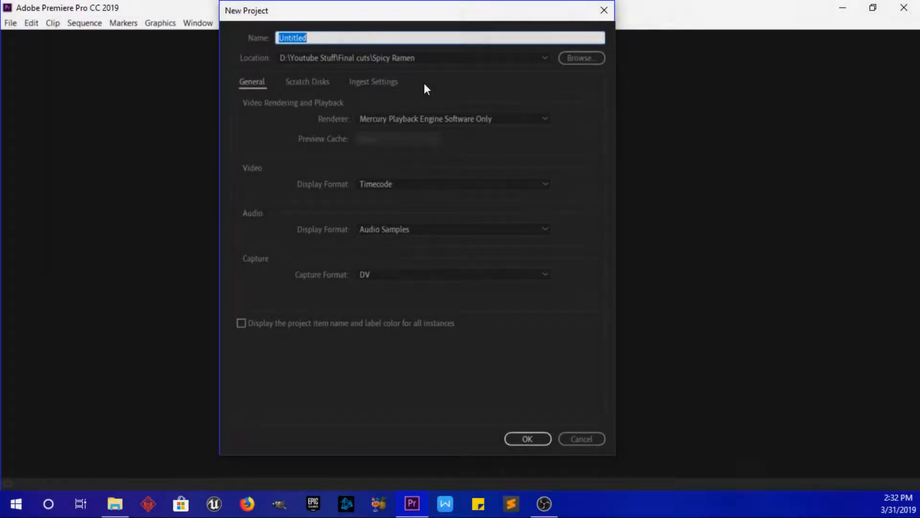
{"action": "type", "text": "Test"}
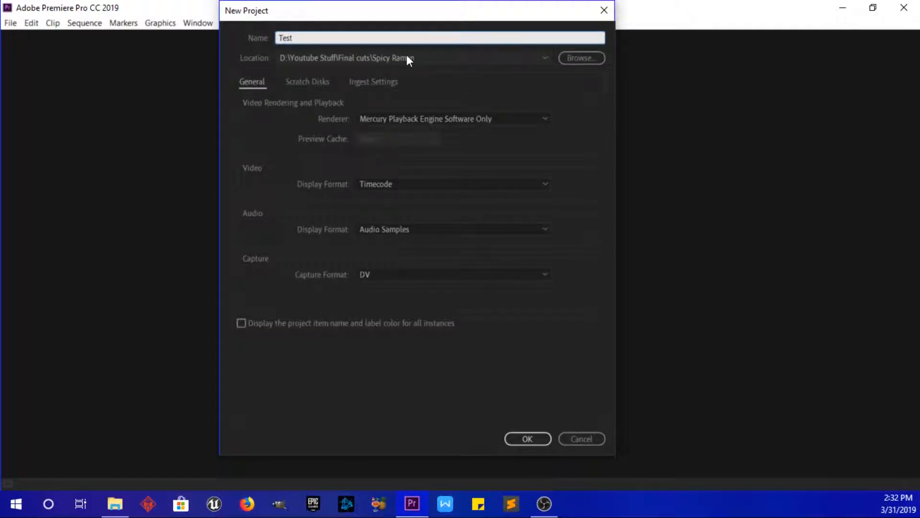
{"action": "left_click", "coordinate": [583, 63]}
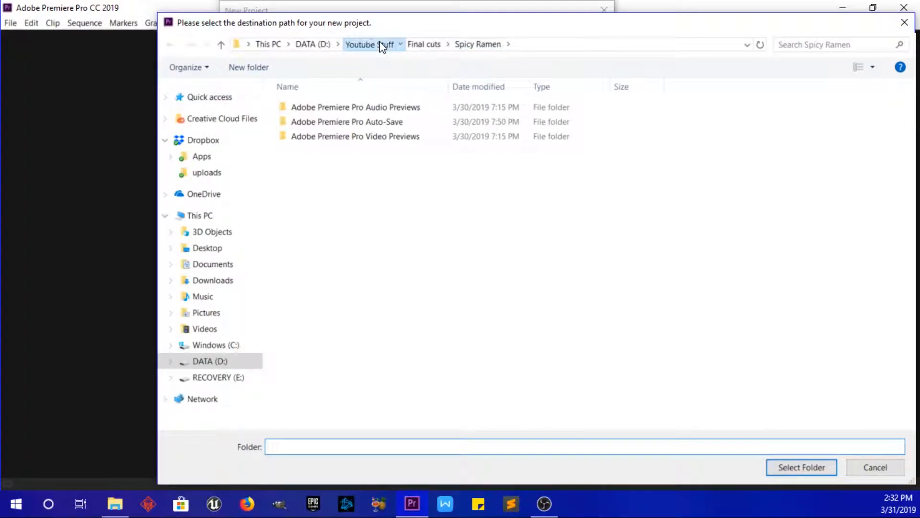
{"action": "left_click", "coordinate": [380, 43]}
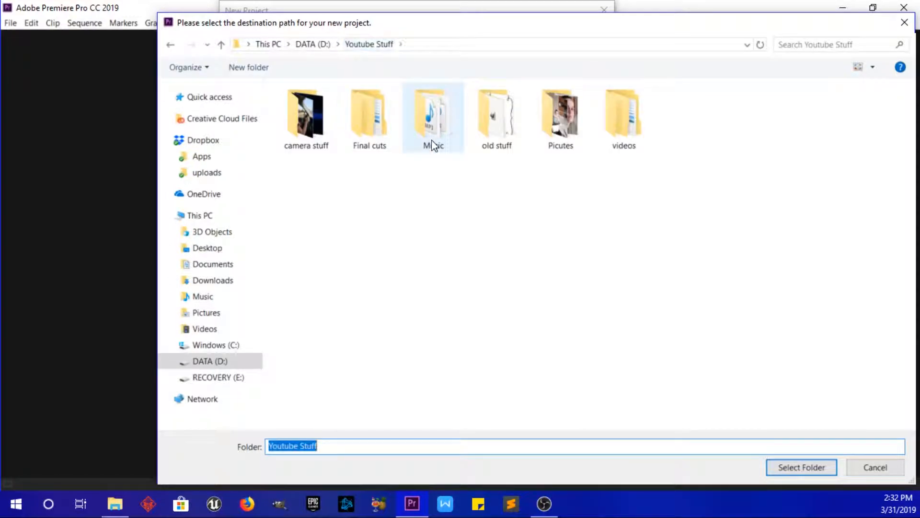
{"action": "left_click", "coordinate": [249, 67]}
{"action": "type", "text": "test"}
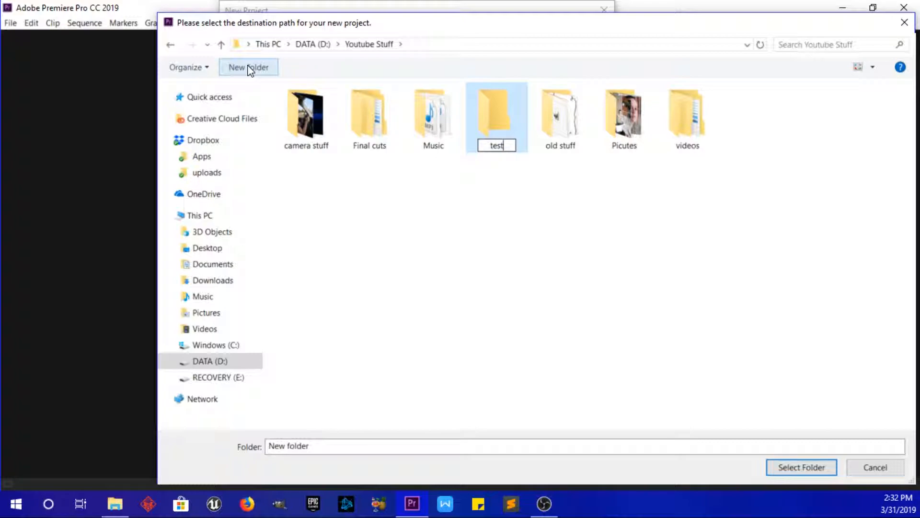
{"action": "key", "text": "Return"}
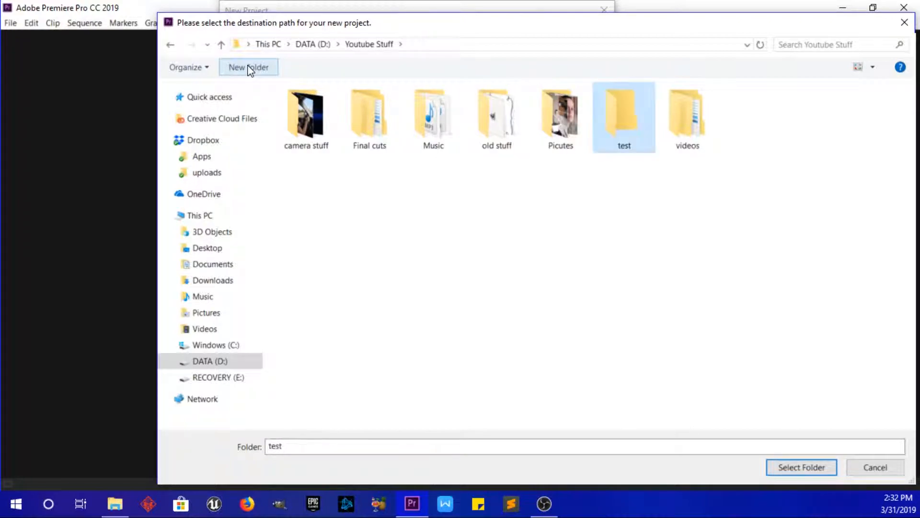
{"action": "left_click", "coordinate": [784, 466]}
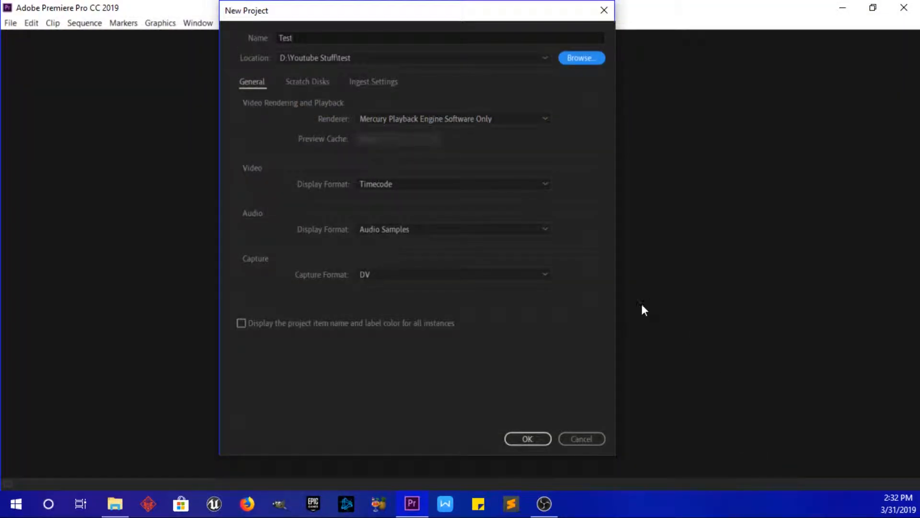
{"action": "left_click", "coordinate": [534, 437]}
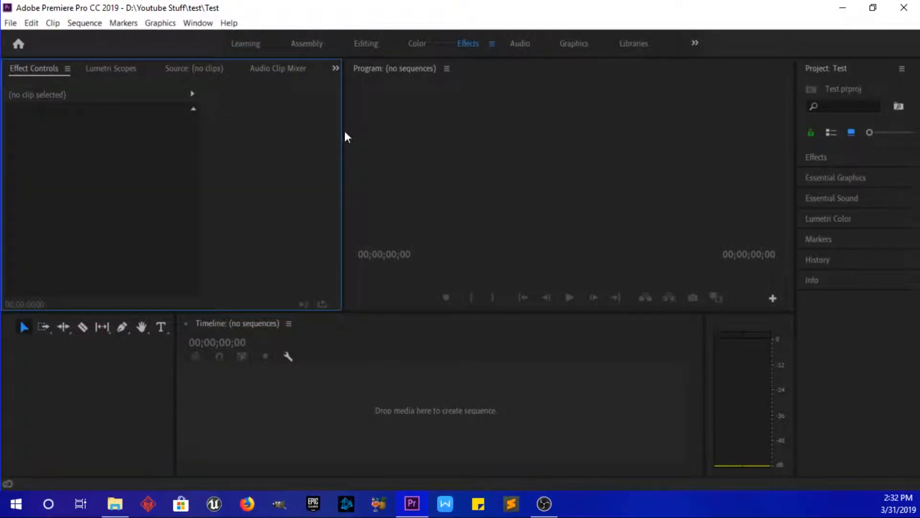
Dock the Project panel below Effect Controls beside the tools, and resize the neighbouring panels so it gets more width
{"action": "left_click_drag", "start_coordinate": [825, 67], "coordinate": [20, 379]}
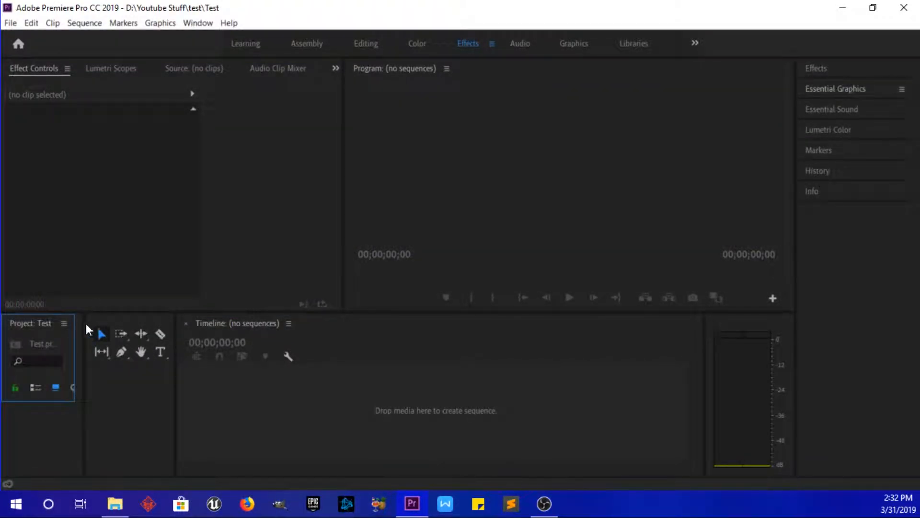
{"action": "left_click_drag", "start_coordinate": [177, 338], "coordinate": [344, 356]}
{"action": "left_click_drag", "start_coordinate": [703, 401], "coordinate": [738, 401]}
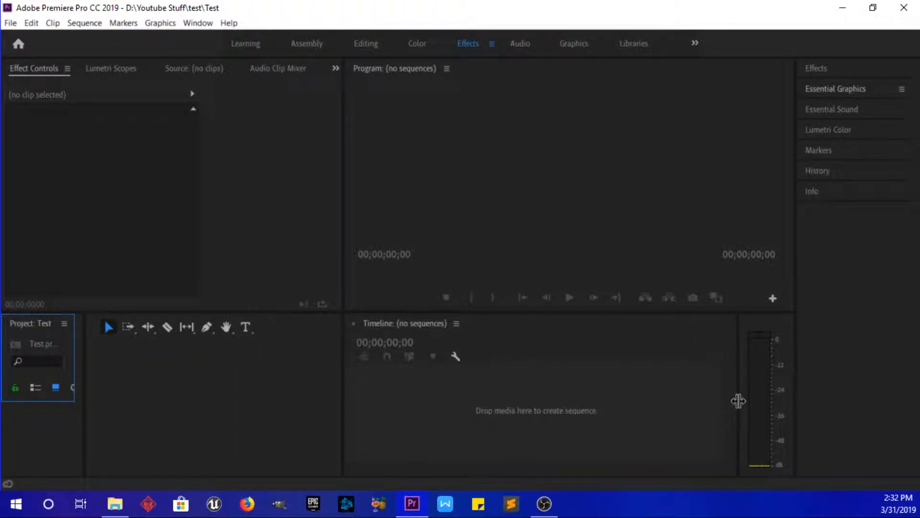
{"action": "left_click_drag", "start_coordinate": [86, 378], "coordinate": [335, 386]}
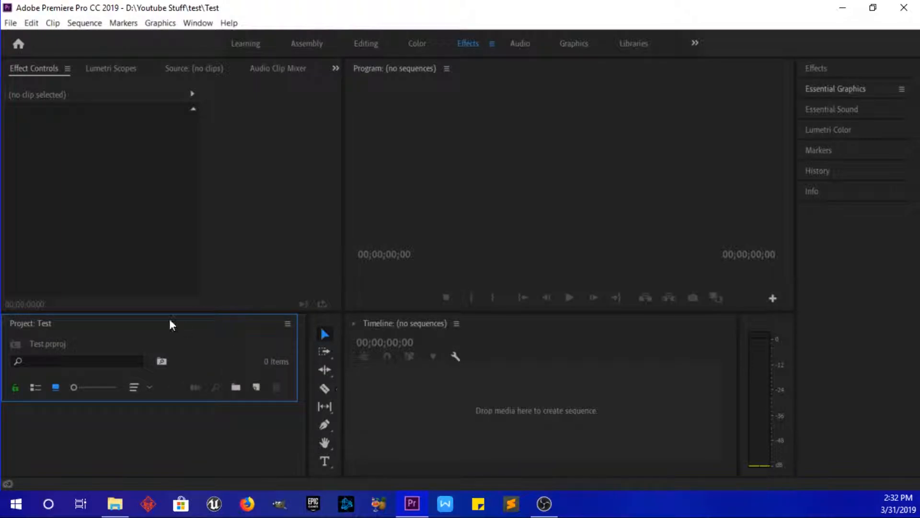
Import the video clips MVI_0513 and MVI_0514 from the Youtube Stuff folder
{"action": "left_click", "coordinate": [11, 23]}
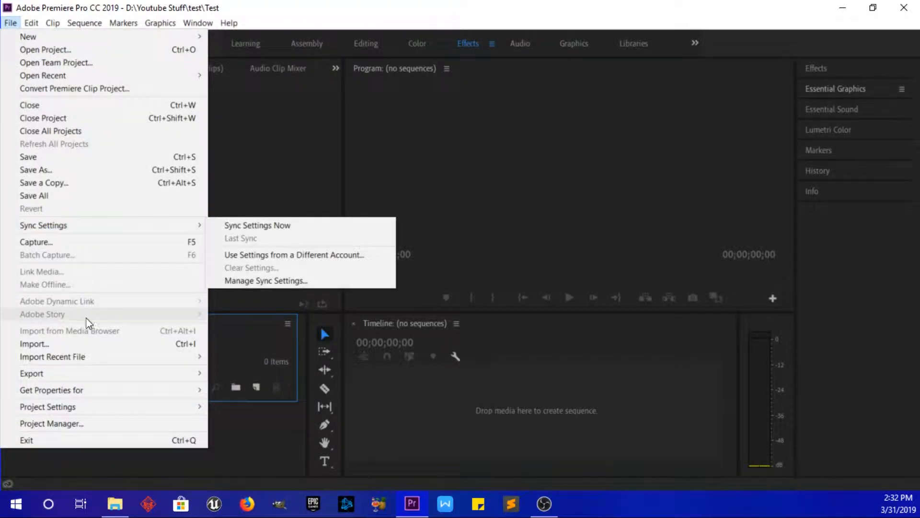
{"action": "left_click", "coordinate": [91, 344]}
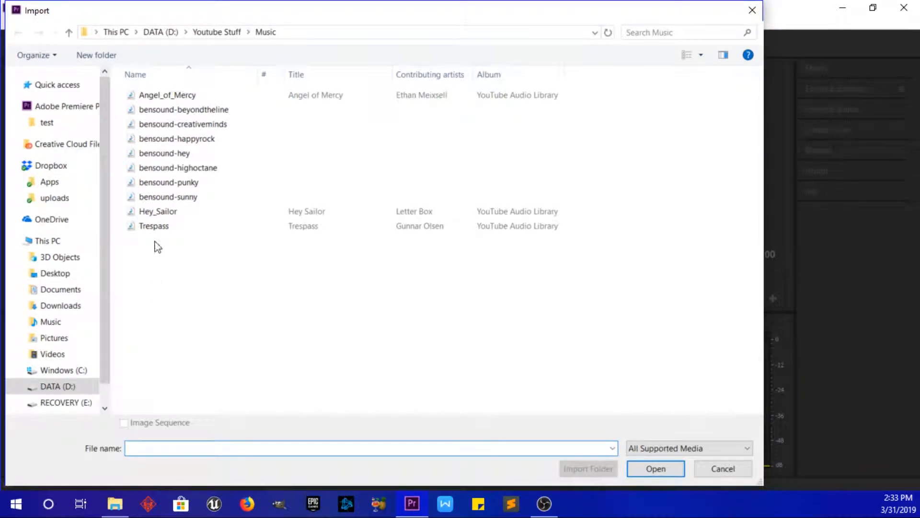
{"action": "left_click", "coordinate": [217, 32]}
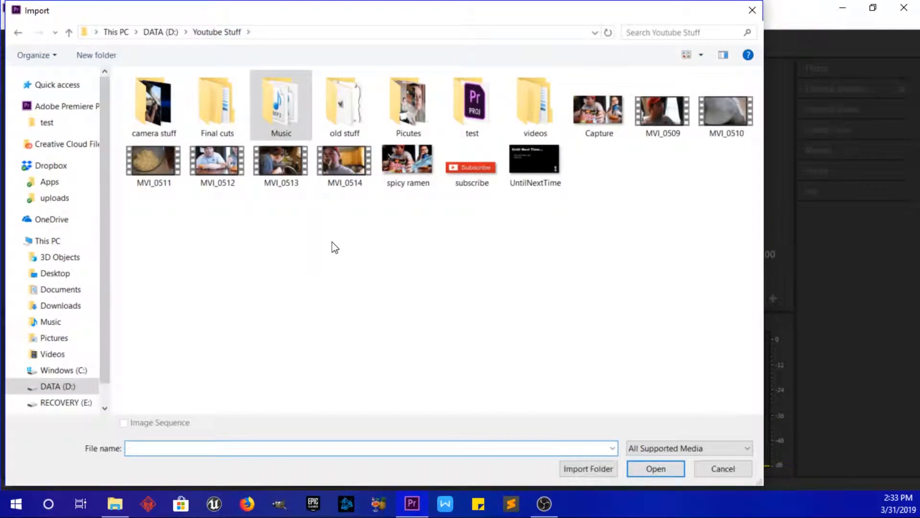
{"action": "left_click", "coordinate": [327, 170]}
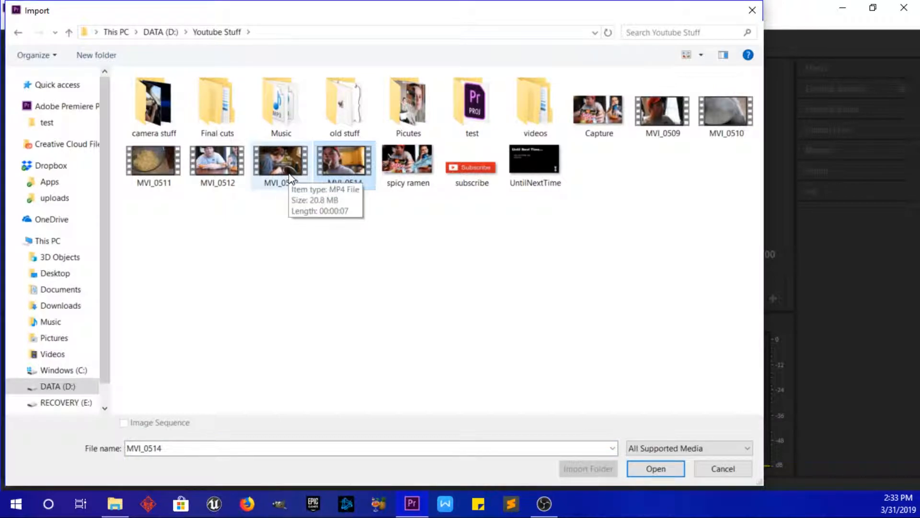
{"action": "left_click", "coordinate": [288, 172], "text": "shift"}
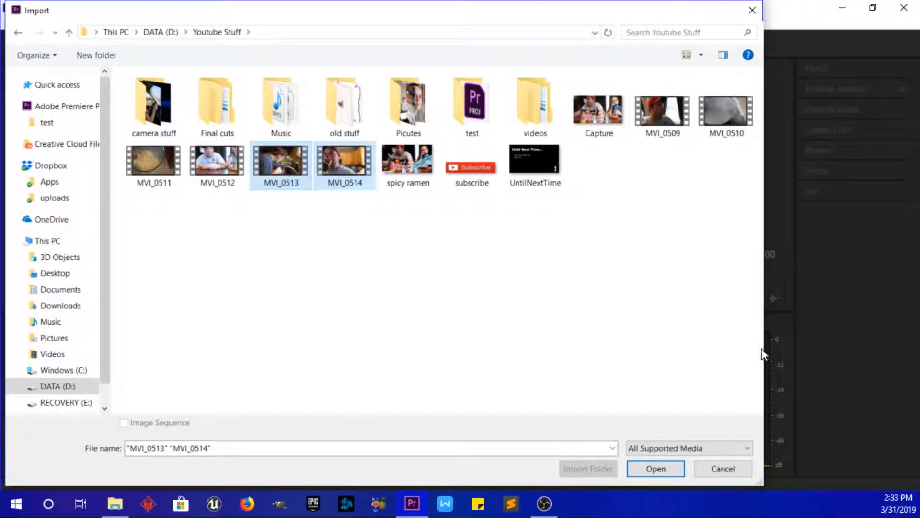
{"action": "left_click", "coordinate": [661, 468]}
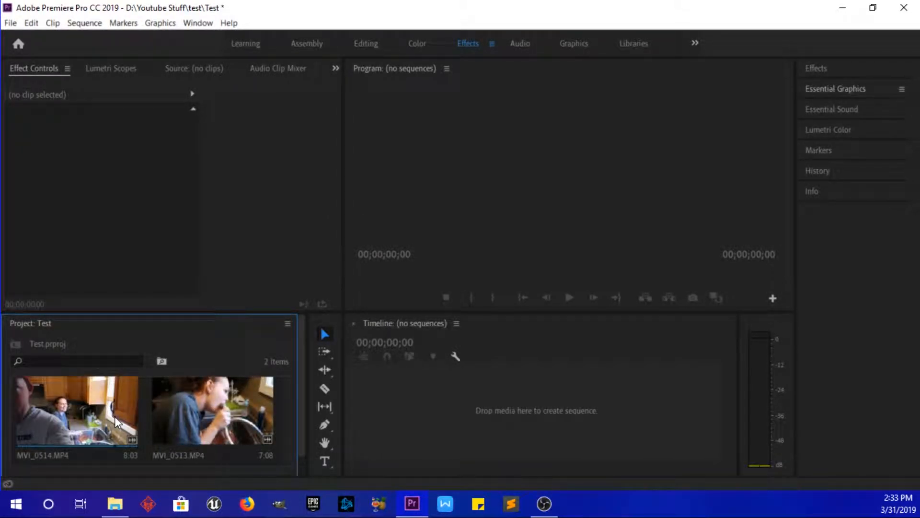
Build a sequence with MVI_0514 placed twice back to back on V1, and move the playhead to 00:00:07:23 near the cut
{"action": "left_click_drag", "start_coordinate": [70, 408], "coordinate": [355, 426]}
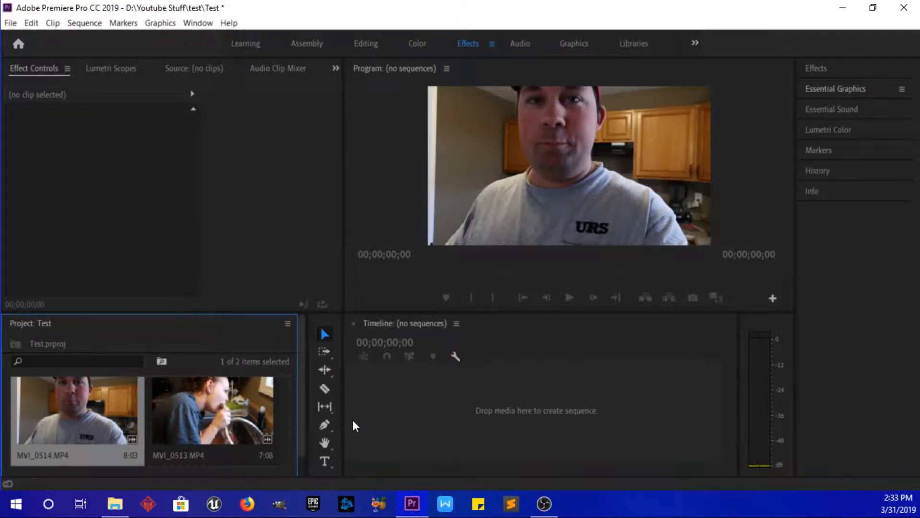
{"action": "left_click_drag", "start_coordinate": [245, 401], "coordinate": [603, 404]}
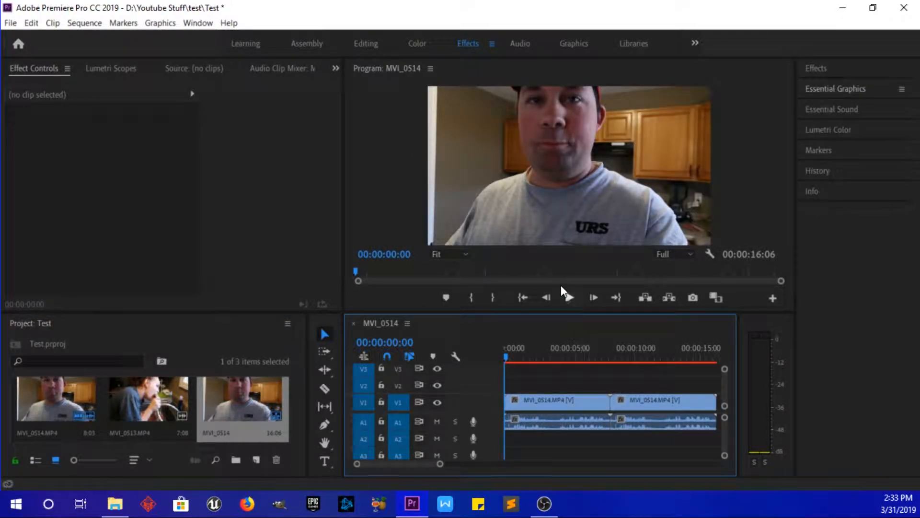
{"action": "left_click_drag", "start_coordinate": [556, 359], "coordinate": [606, 358]}
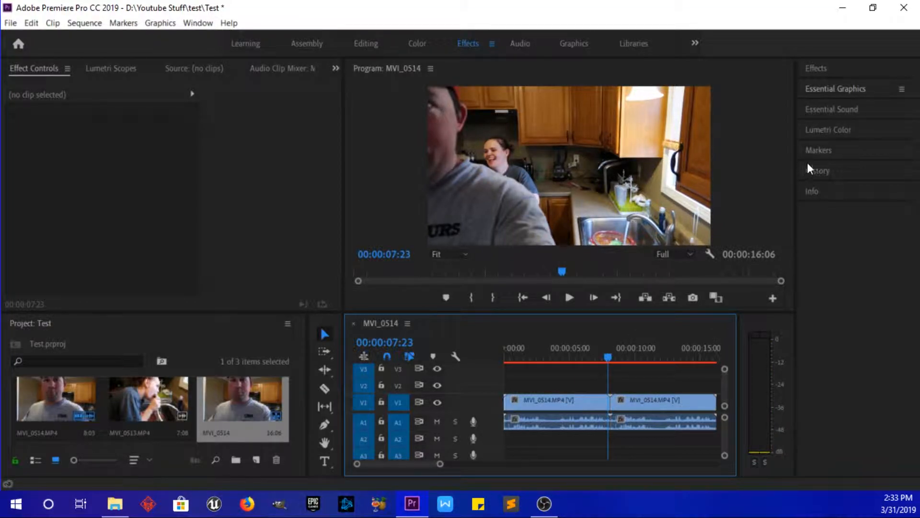
Browse the video effects and transitions, and expand the Dissolve group of the video transitions
{"action": "left_click", "coordinate": [832, 67]}
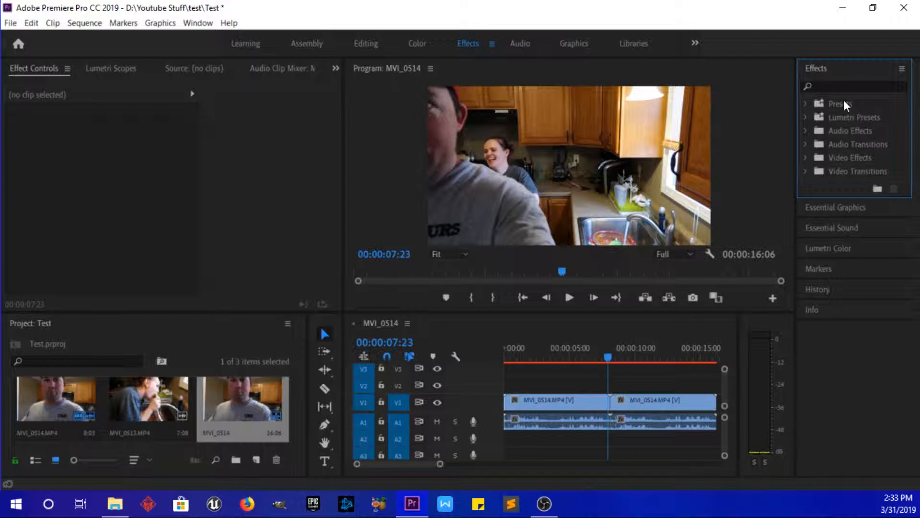
{"action": "left_click", "coordinate": [805, 159]}
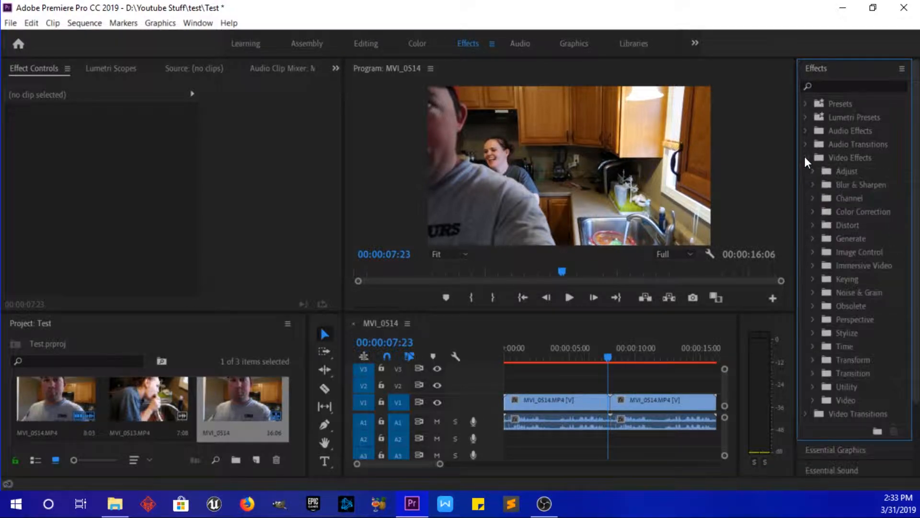
{"action": "left_click", "coordinate": [813, 184]}
{"action": "left_click", "coordinate": [813, 184]}
{"action": "left_click", "coordinate": [807, 157]}
{"action": "left_click", "coordinate": [809, 171]}
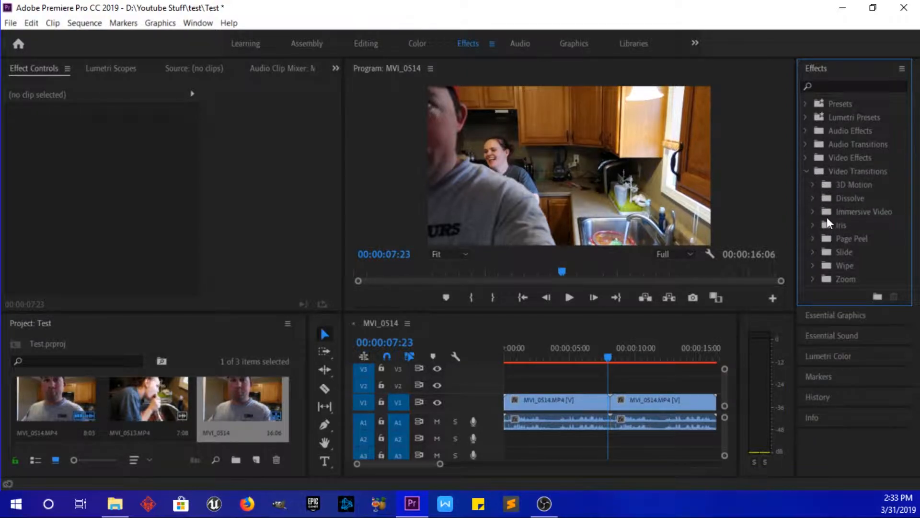
{"action": "left_click", "coordinate": [814, 185]}
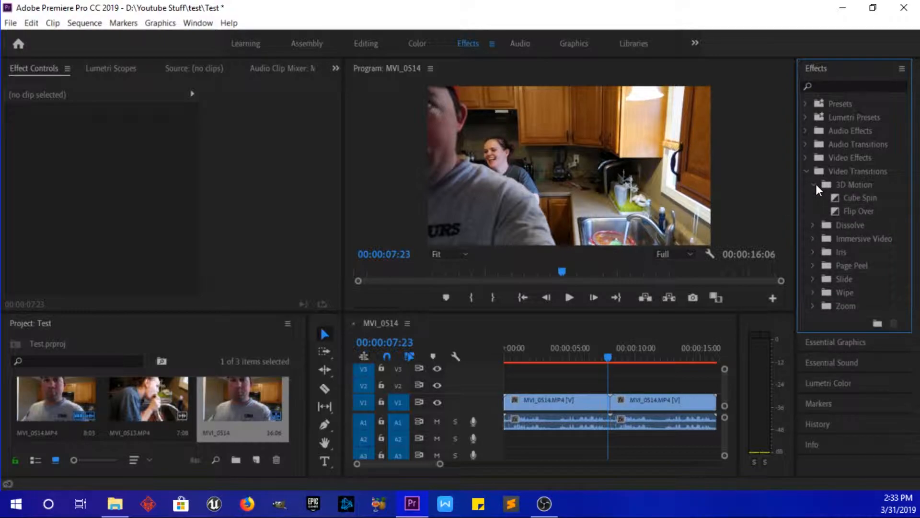
{"action": "left_click", "coordinate": [814, 185]}
{"action": "left_click", "coordinate": [813, 198]}
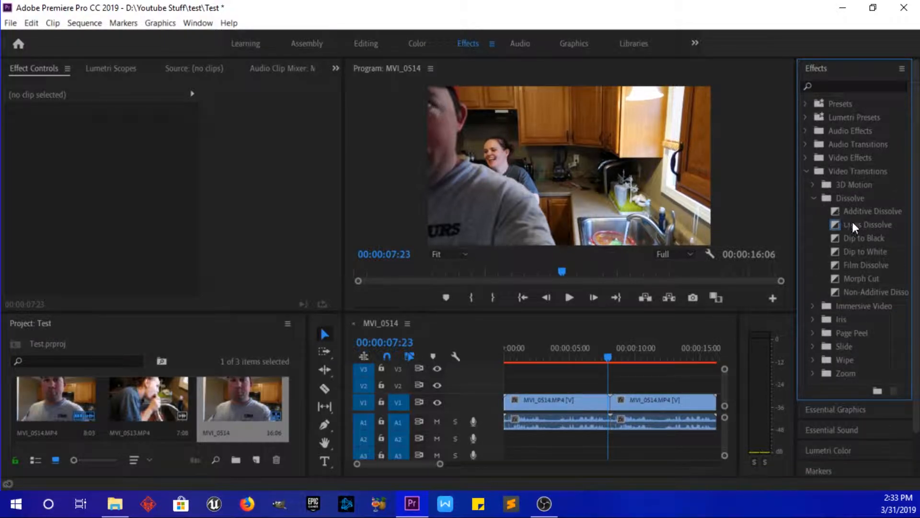
Apply the Dip to Black transition to the cut between the two clips and play it back from 00:00:05:23
{"action": "left_click_drag", "start_coordinate": [860, 238], "coordinate": [617, 407]}
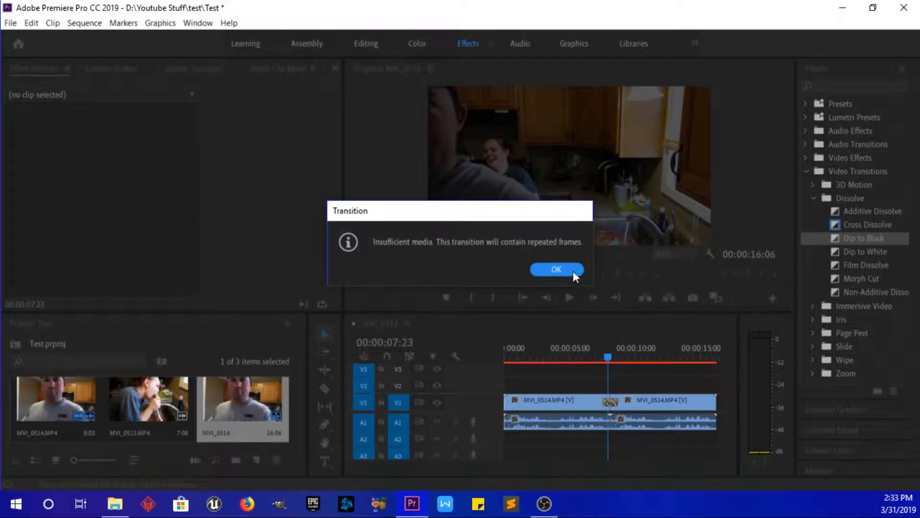
{"action": "left_click", "coordinate": [556, 269]}
{"action": "left_click", "coordinate": [582, 352]}
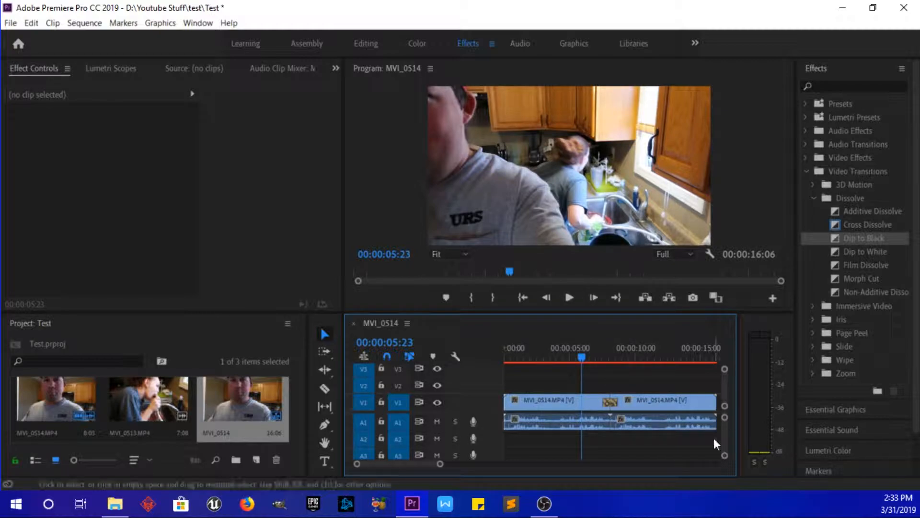
{"action": "left_click", "coordinate": [569, 297]}
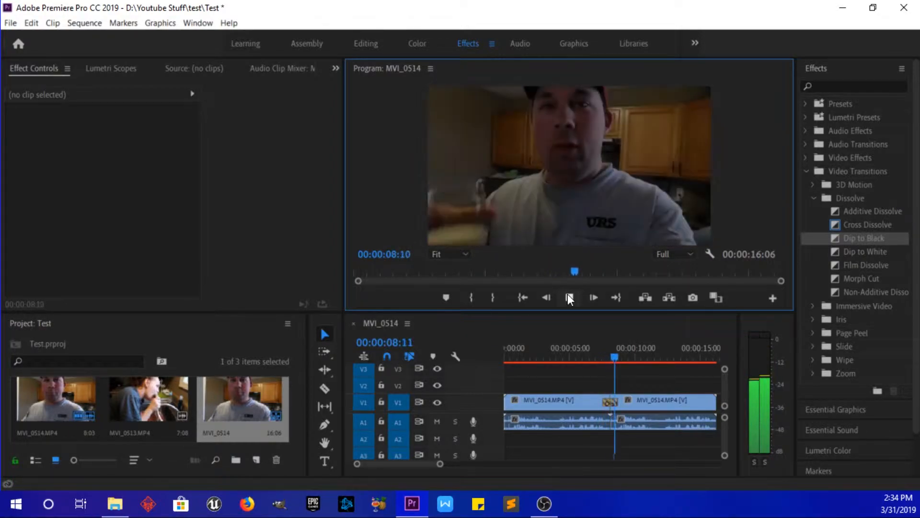
{"action": "left_click", "coordinate": [568, 297]}
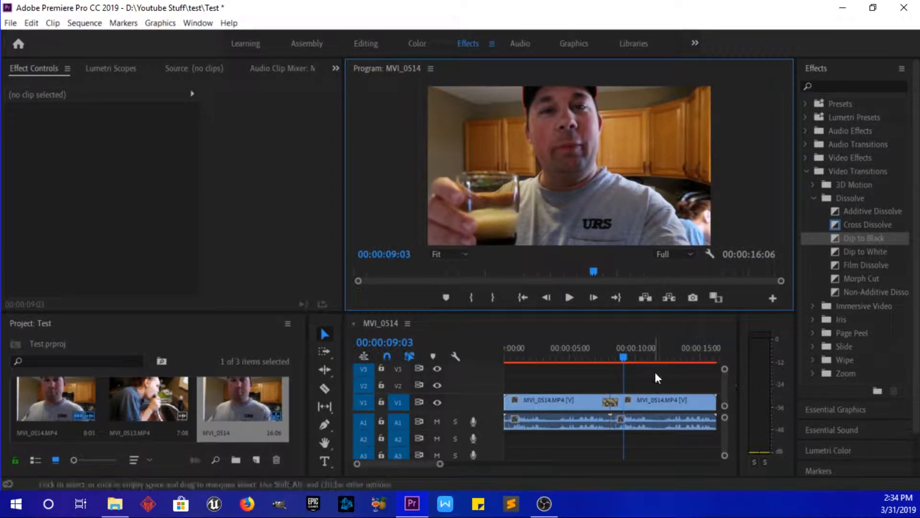
View the Dip to Black transition's duration setting without changing it, and clear the transition from the cut
{"action": "double_click", "coordinate": [611, 401]}
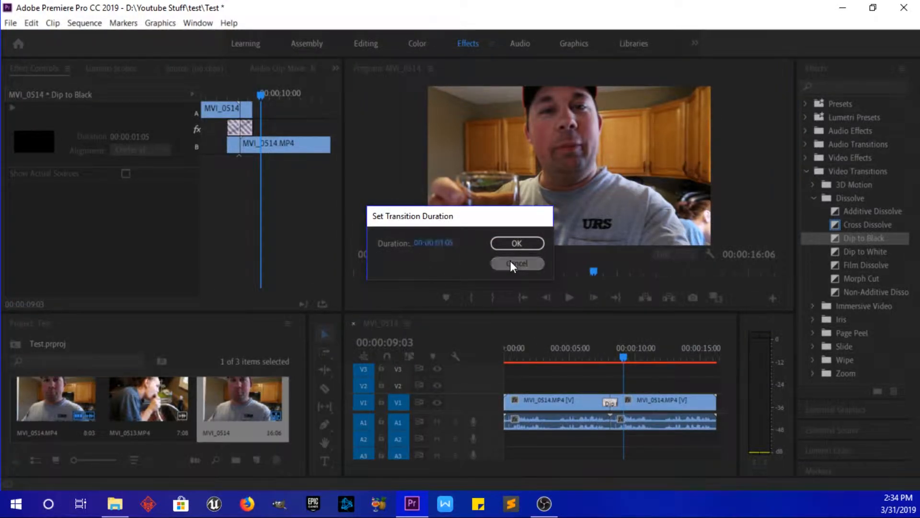
{"action": "left_click", "coordinate": [511, 263]}
{"action": "right_click", "coordinate": [612, 401]}
{"action": "left_click", "coordinate": [628, 421]}
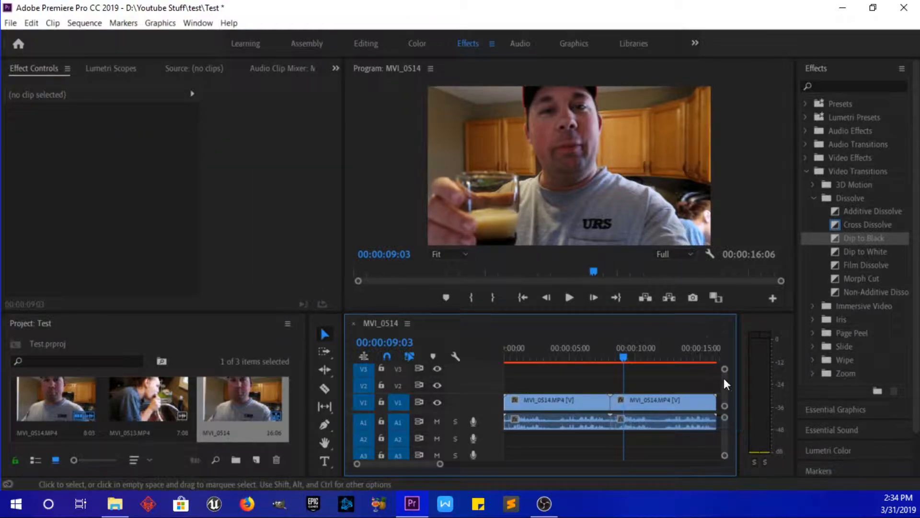
Apply the Dip to White transition to the cut between the two clips and set its duration to 00:00:00:05
{"action": "left_click_drag", "start_coordinate": [858, 253], "coordinate": [616, 400]}
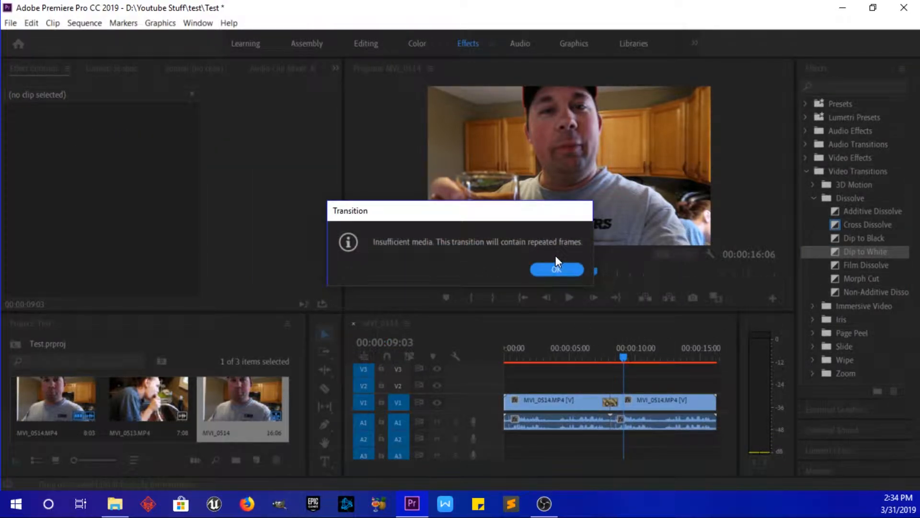
{"action": "left_click", "coordinate": [553, 267]}
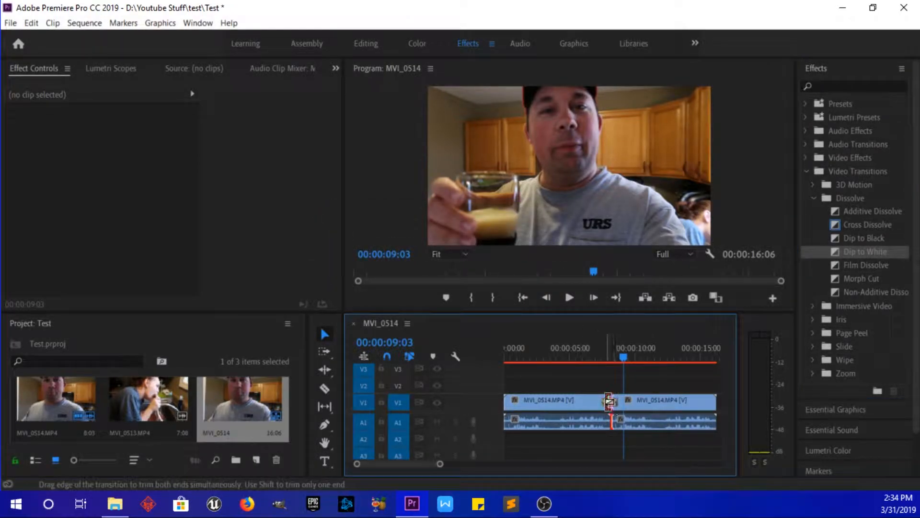
{"action": "left_click", "coordinate": [609, 402]}
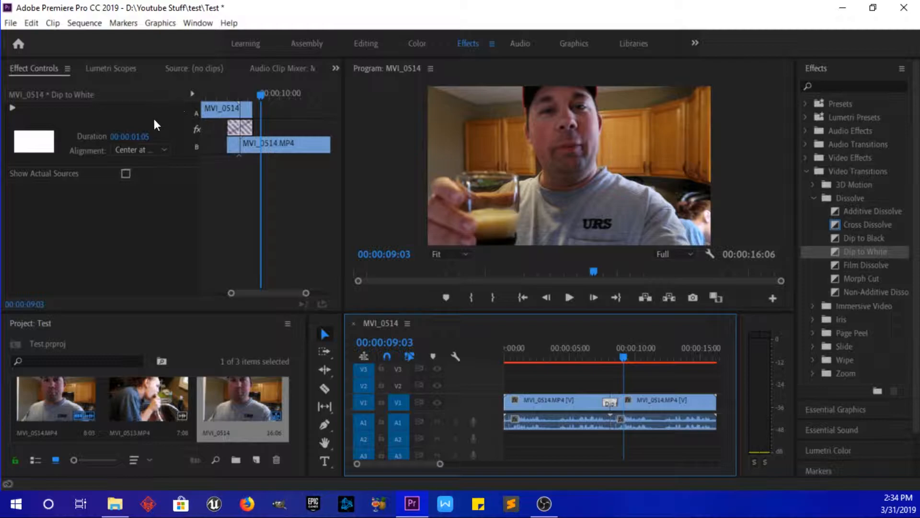
{"action": "left_click", "coordinate": [135, 137]}
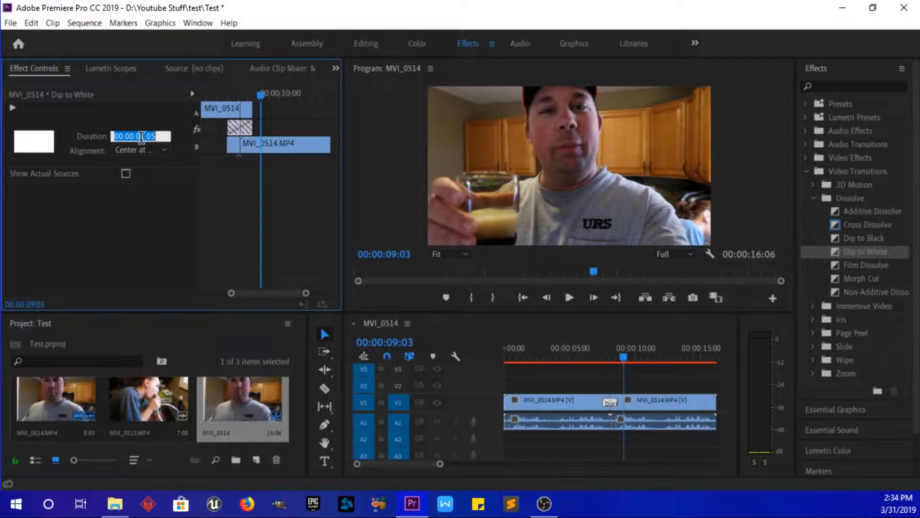
{"action": "key", "text": "BackSpace"}
{"action": "type", "text": "0"}
{"action": "key", "text": "Return"}
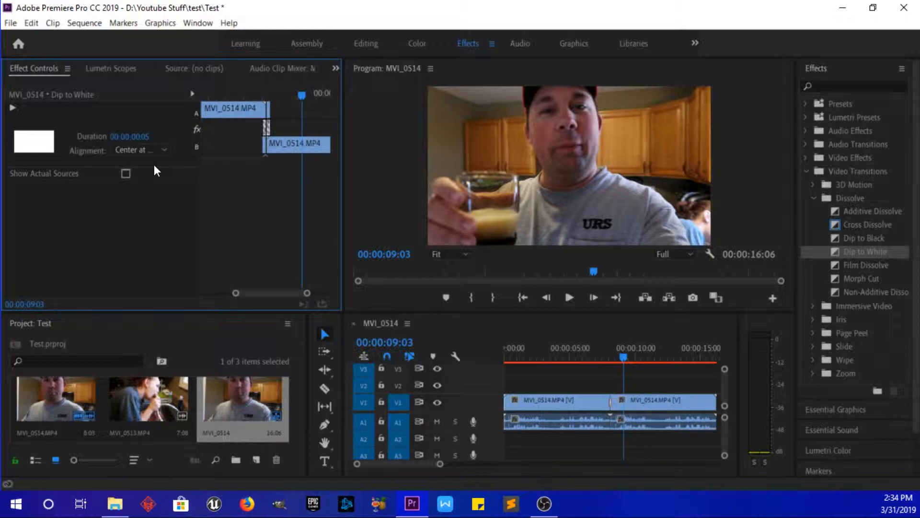
Play back the Dip to White transition from 00:00:06:20, and replay it from 00:00:07:02
{"action": "left_click", "coordinate": [594, 357]}
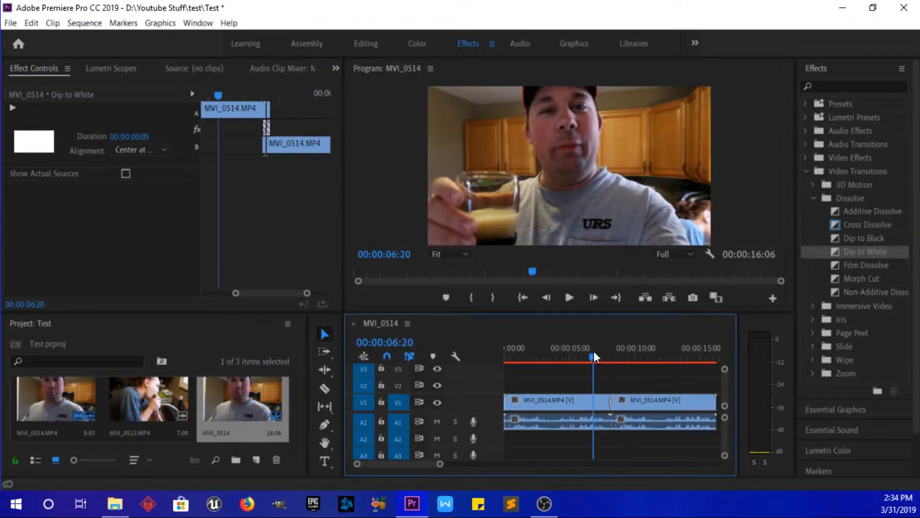
{"action": "left_click", "coordinate": [577, 298]}
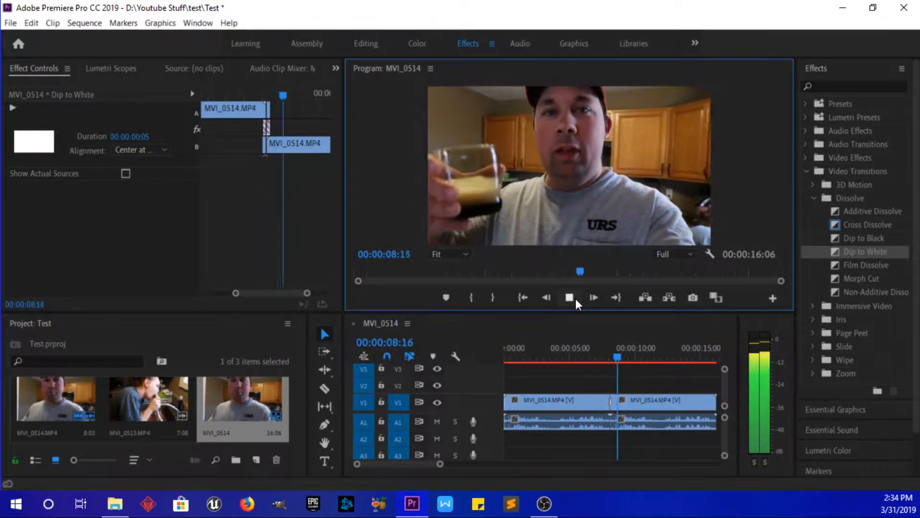
{"action": "left_click", "coordinate": [576, 298]}
{"action": "left_click", "coordinate": [596, 357]}
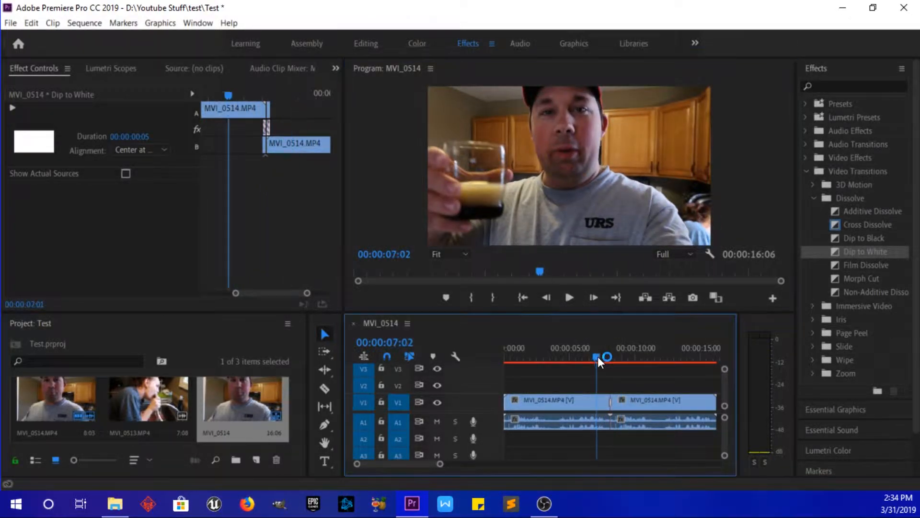
{"action": "left_click", "coordinate": [572, 296]}
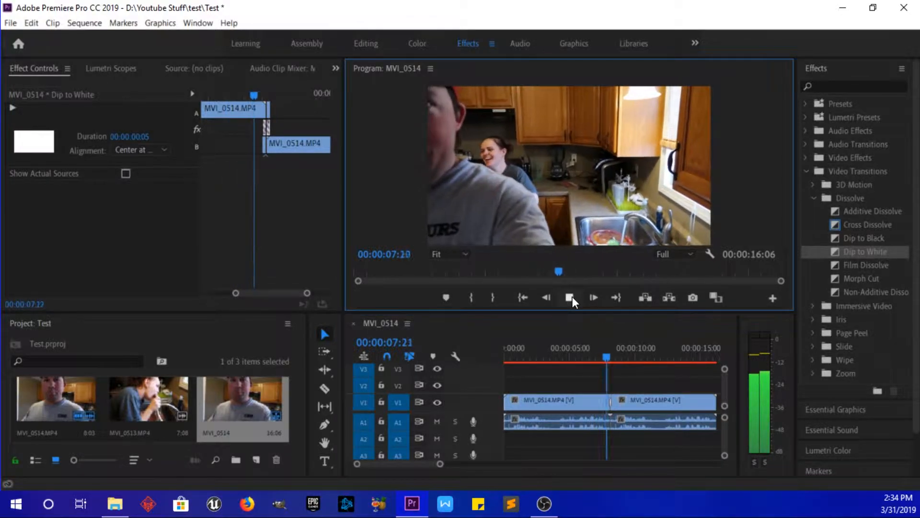
{"action": "left_click", "coordinate": [573, 296]}
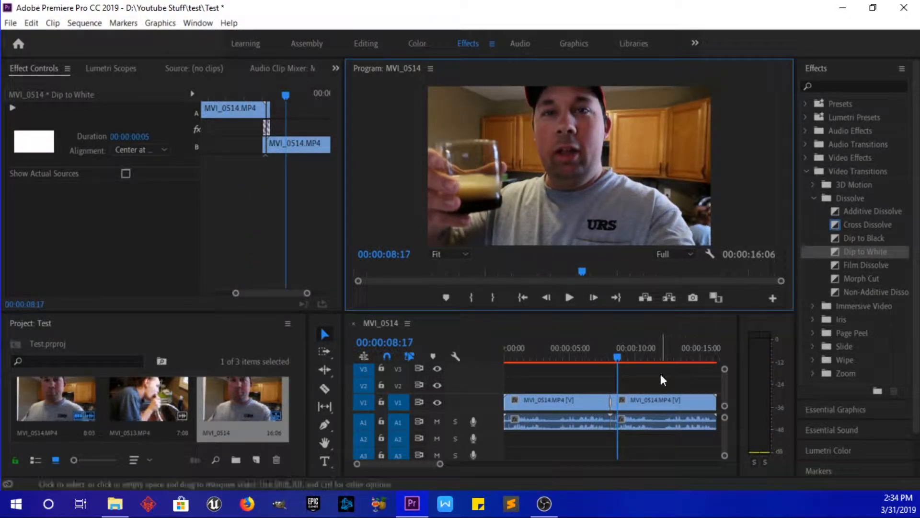
Clear the Dip to White transition from the cut between the two clips
{"action": "left_click_drag", "start_coordinate": [266, 128], "coordinate": [264, 127]}
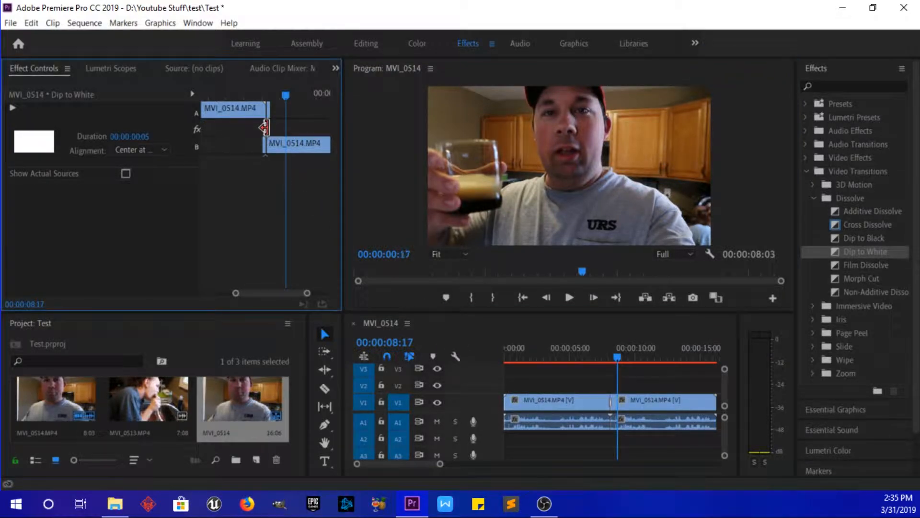
{"action": "left_click", "coordinate": [610, 401]}
{"action": "right_click", "coordinate": [610, 401]}
{"action": "left_click", "coordinate": [625, 419]}
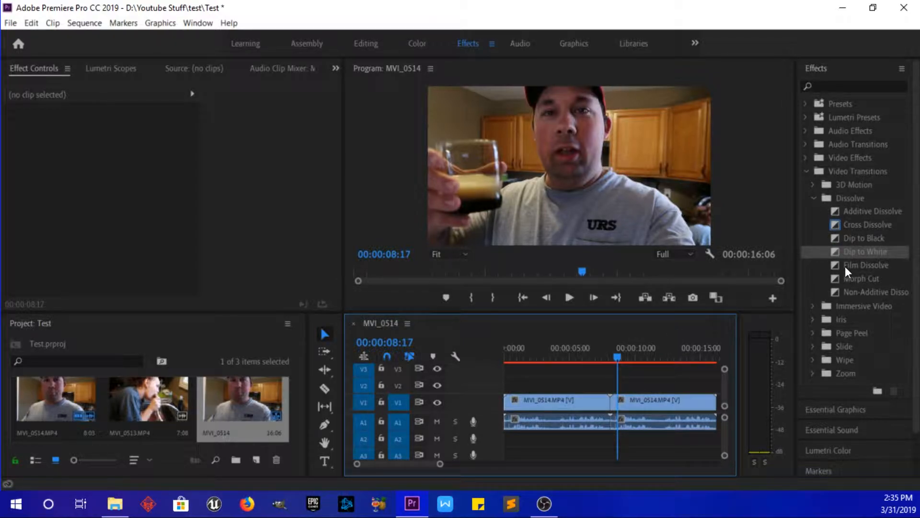
Apply the Film Dissolve transition to the cut between the two clips and set its duration to 00:00:00:05
{"action": "left_click", "coordinate": [845, 266]}
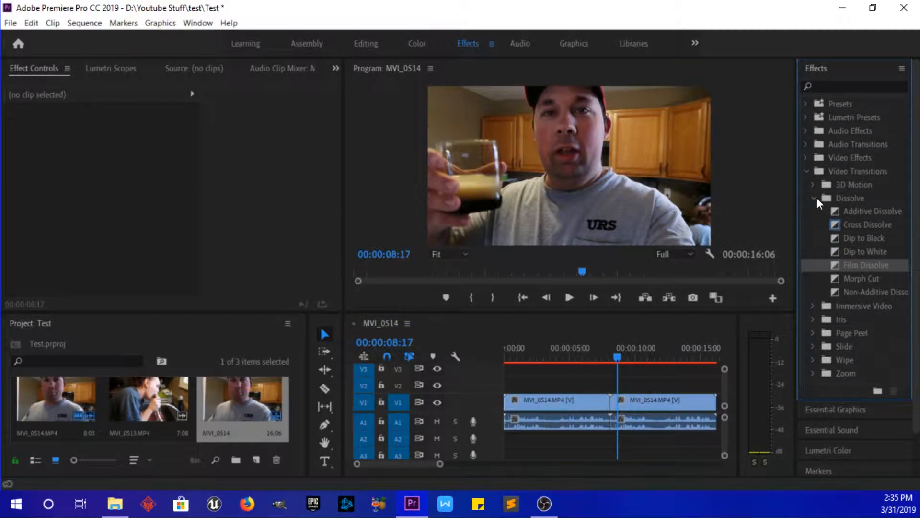
{"action": "left_click", "coordinate": [815, 198]}
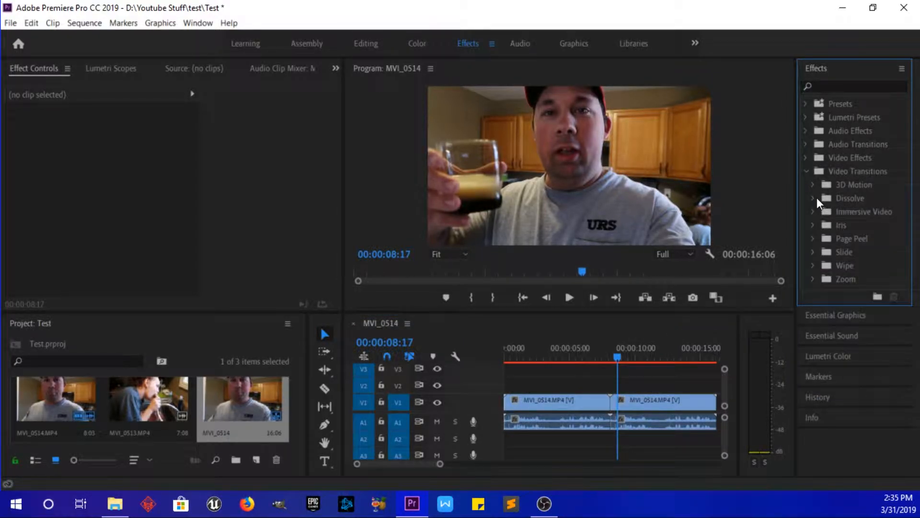
{"action": "left_click", "coordinate": [815, 197]}
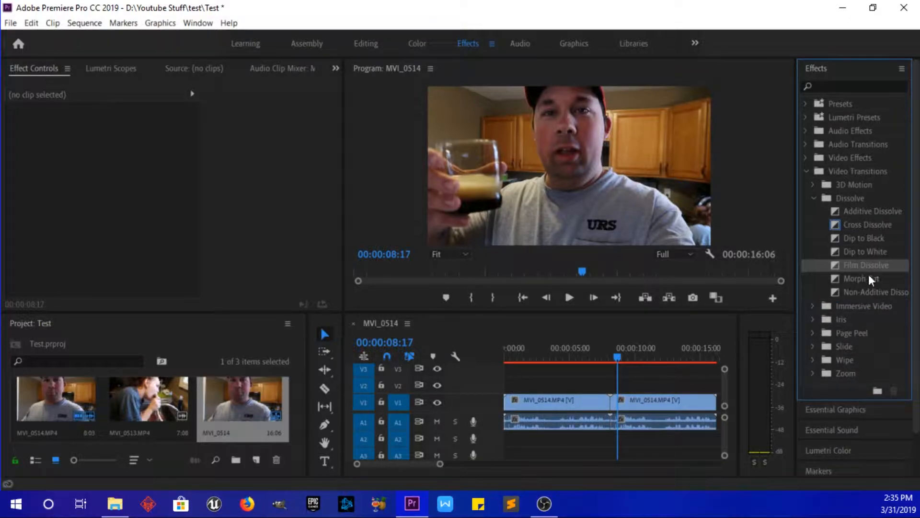
{"action": "left_click_drag", "start_coordinate": [870, 266], "coordinate": [614, 402]}
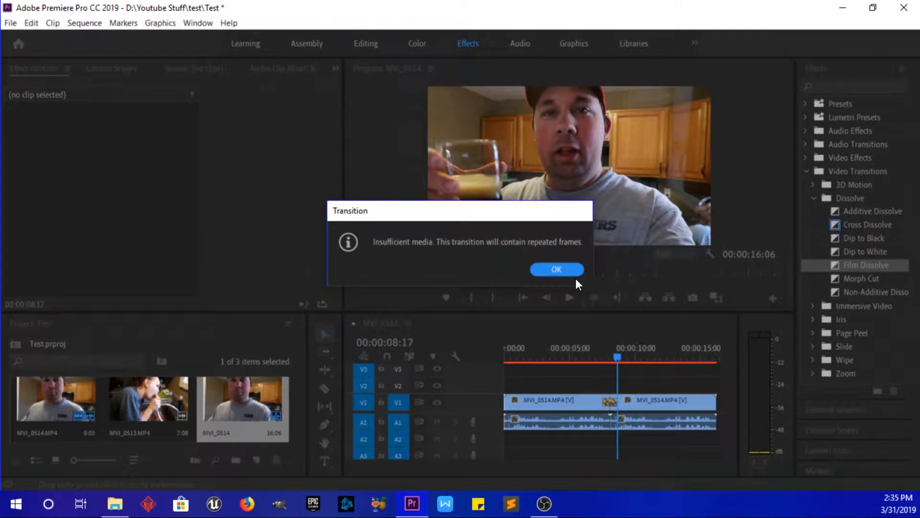
{"action": "left_click", "coordinate": [574, 272]}
{"action": "double_click", "coordinate": [610, 402]}
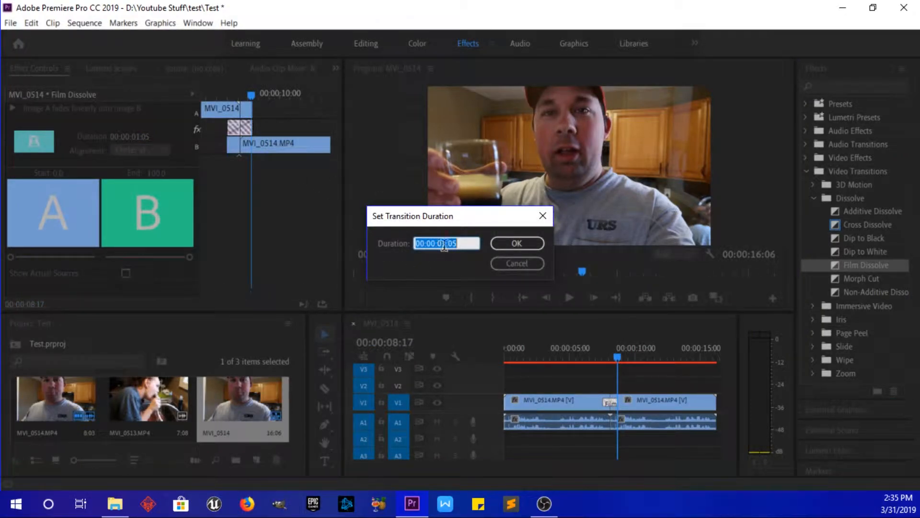
{"action": "left_click", "coordinate": [444, 244]}
{"action": "key", "text": "Return"}
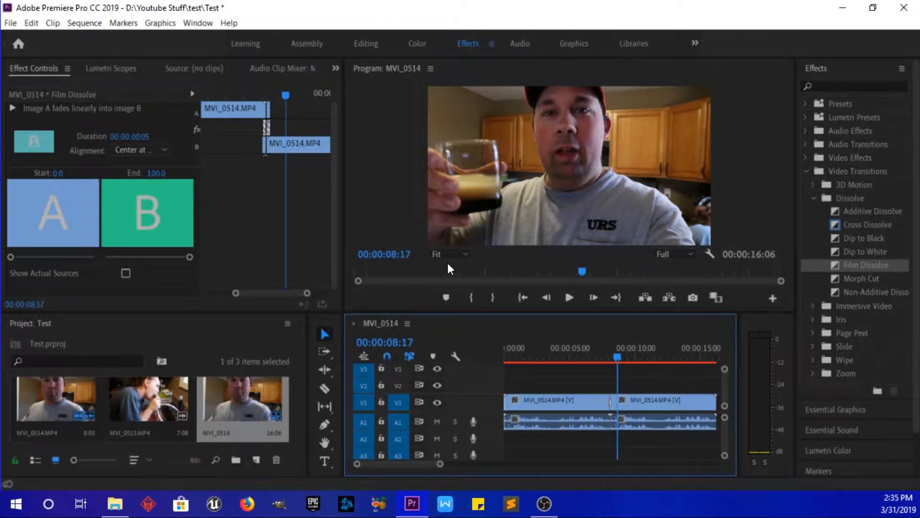
Play back the Film Dissolve transition from shortly before the cut
{"action": "left_click", "coordinate": [594, 355]}
{"action": "left_click", "coordinate": [574, 297]}
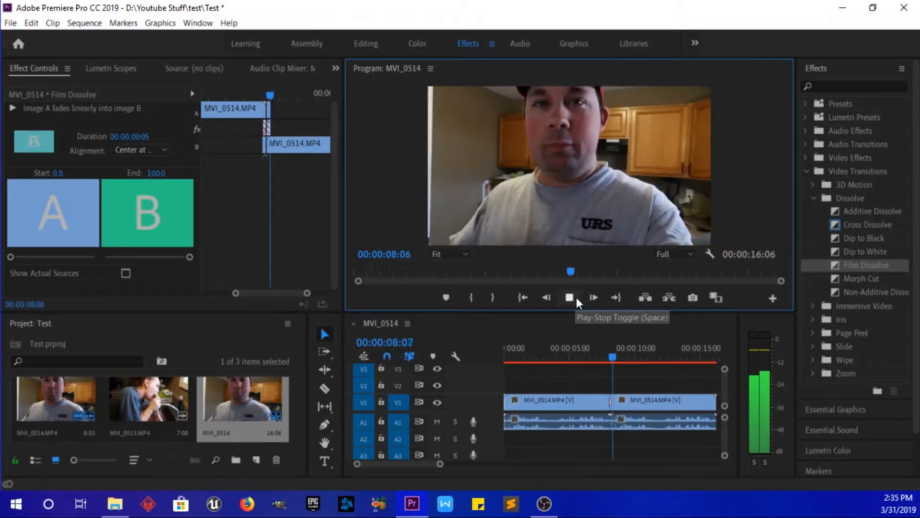
{"action": "left_click", "coordinate": [576, 297]}
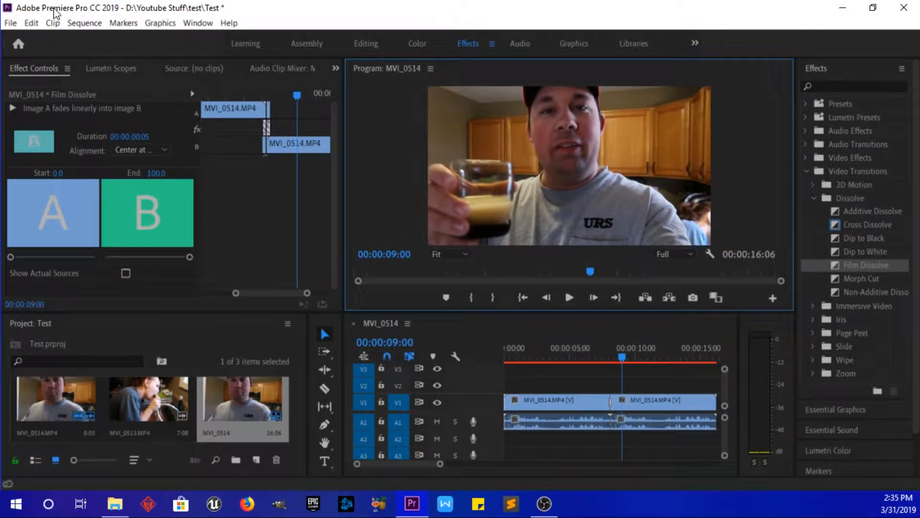
Render the whole sequence and review its playback up to 00:00:09:13
{"action": "left_click", "coordinate": [85, 23]}
{"action": "left_click", "coordinate": [98, 64]}
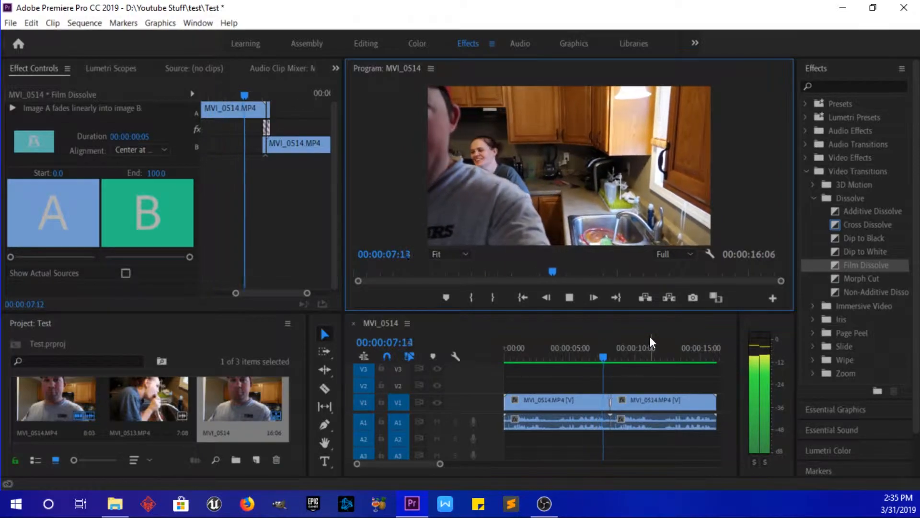
{"action": "left_click", "coordinate": [569, 297]}
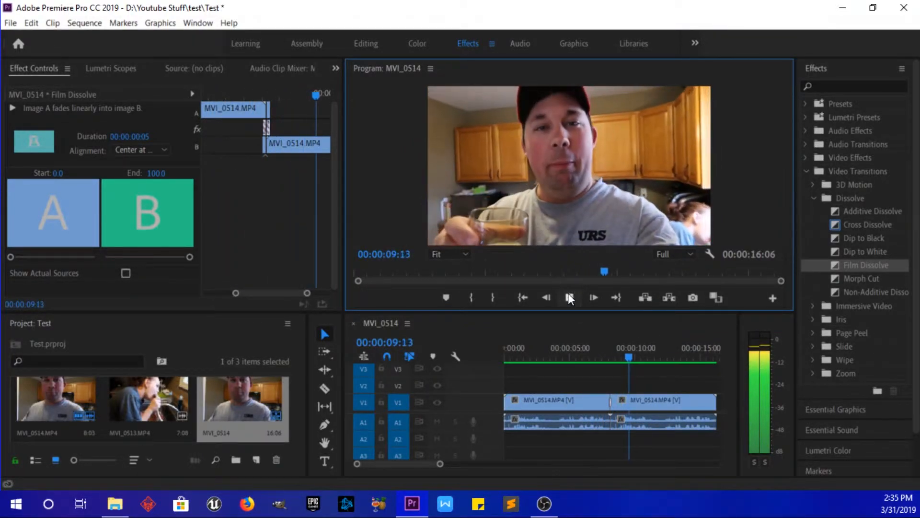
Apply the Camera Blur effect from the Blur & Sharpen video effects to the first clip on V1
{"action": "left_click", "coordinate": [814, 198]}
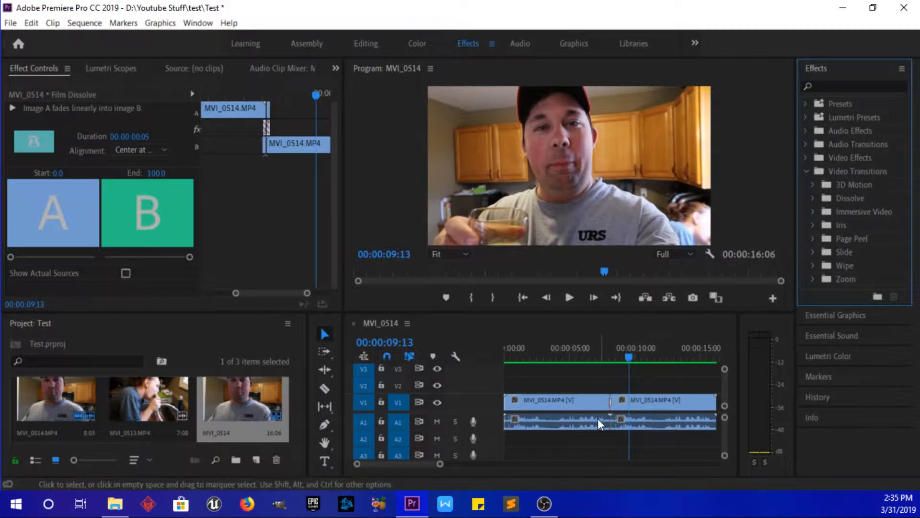
{"action": "left_click", "coordinate": [610, 401]}
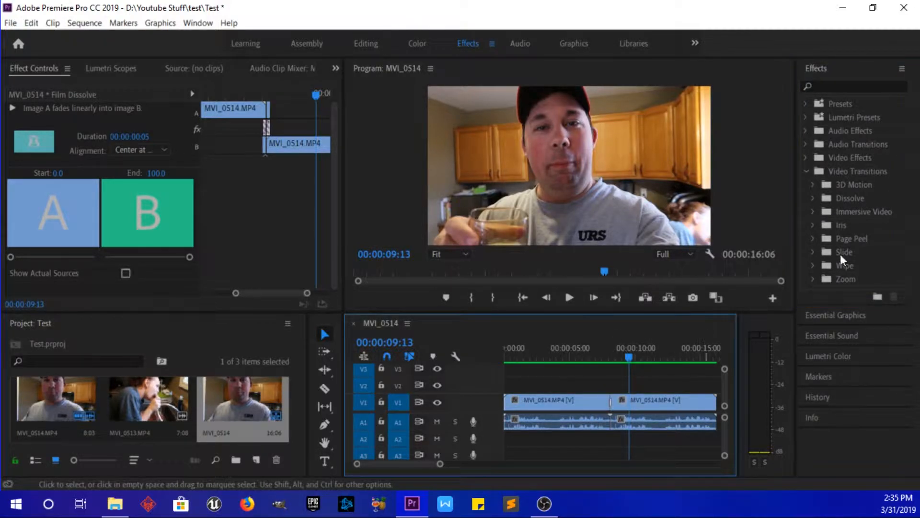
{"action": "left_click", "coordinate": [806, 171]}
{"action": "left_click", "coordinate": [805, 157]}
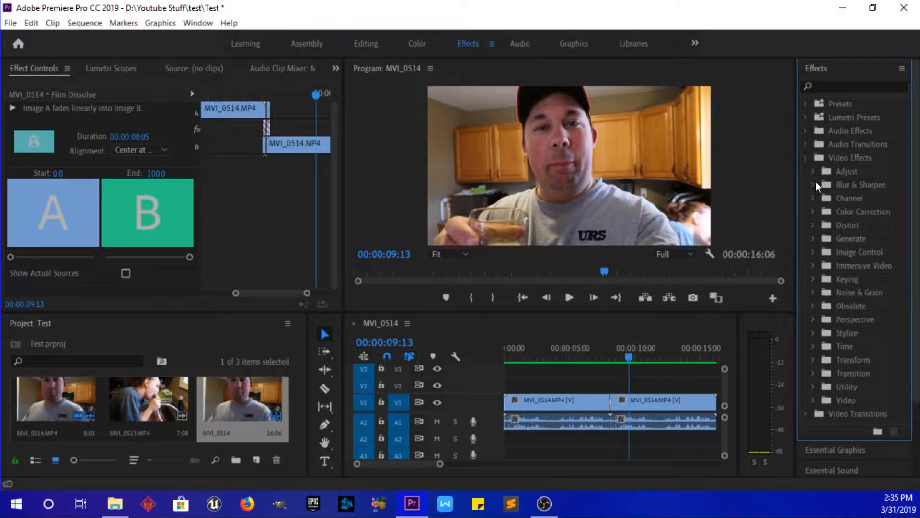
{"action": "left_click", "coordinate": [814, 184]}
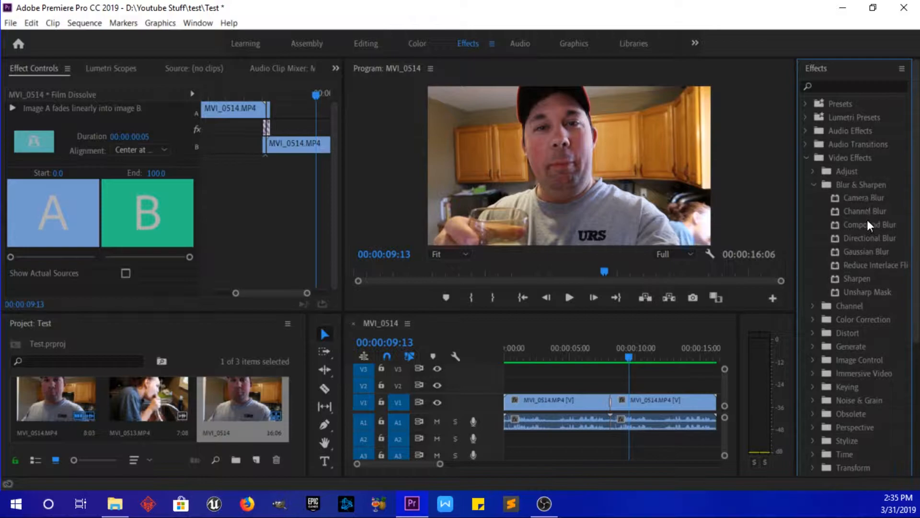
{"action": "left_click_drag", "start_coordinate": [853, 193], "coordinate": [607, 403]}
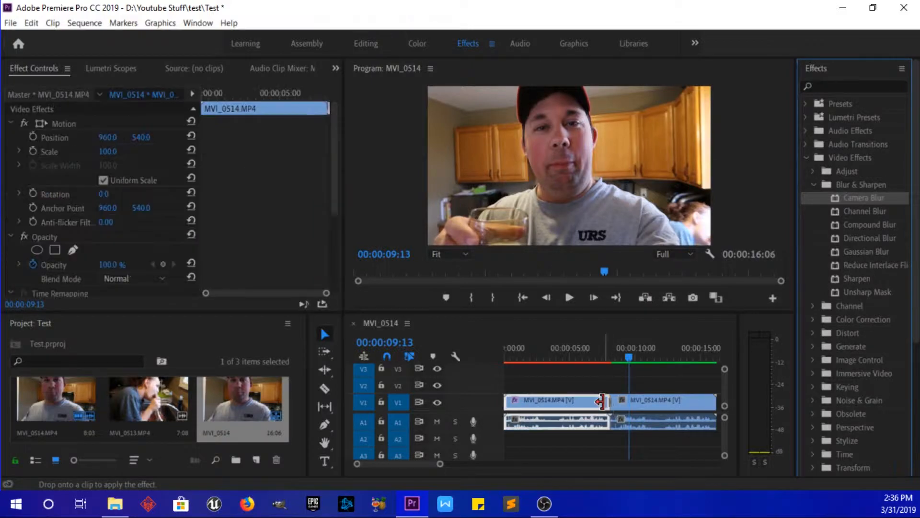
Keyframe the first clip's Camera Blur at 0 Percent Blur at 00:00:07:05, and move the playhead to 00:00:08:06
{"action": "left_click", "coordinate": [599, 348]}
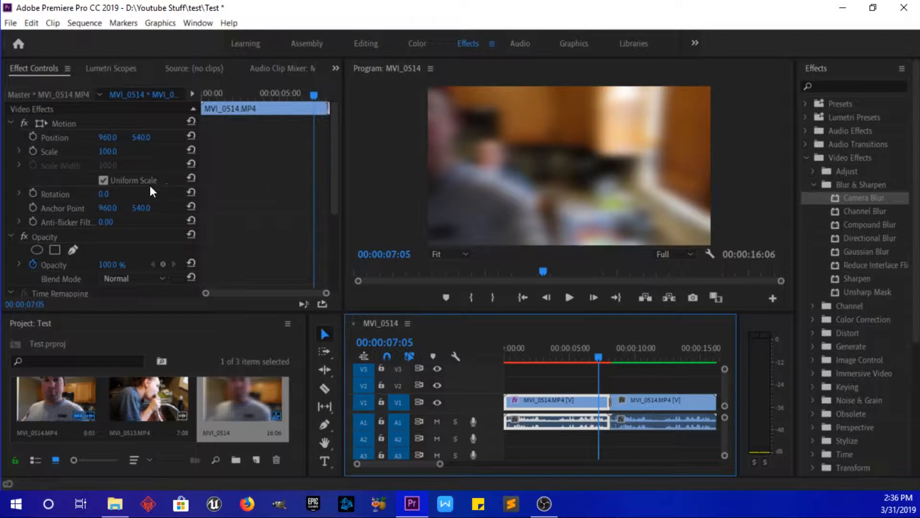
{"action": "scroll", "coordinate": [151, 190], "scroll_direction": "down", "scroll_amount": 5}
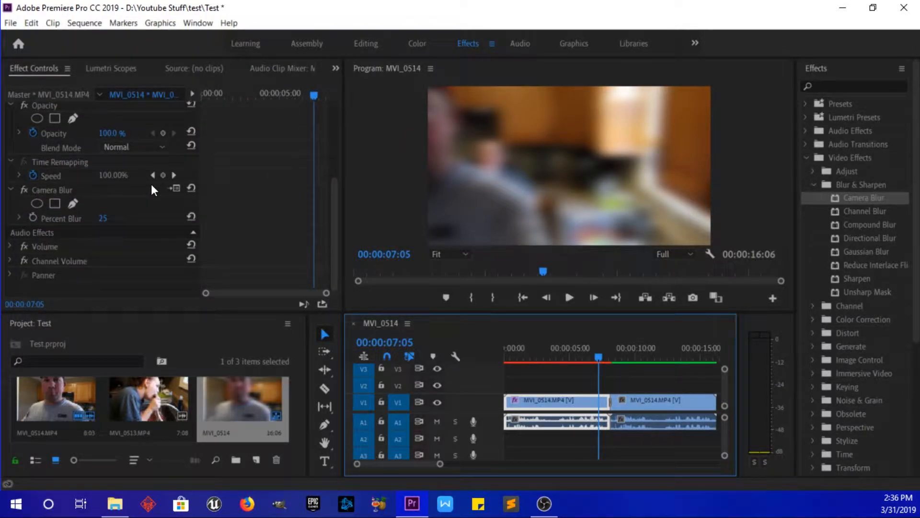
{"action": "double_click", "coordinate": [555, 399]}
{"action": "left_click", "coordinate": [14, 68]}
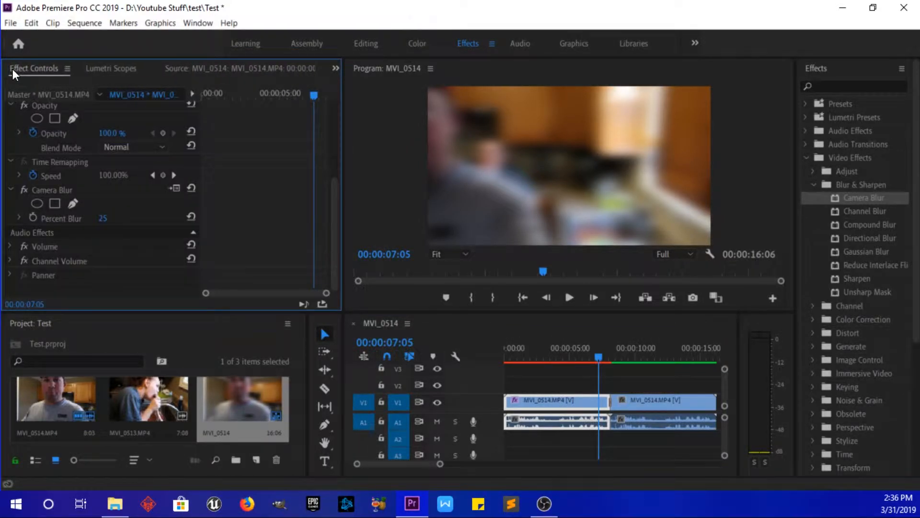
{"action": "scroll", "coordinate": [99, 200], "scroll_direction": "up", "scroll_amount": 1}
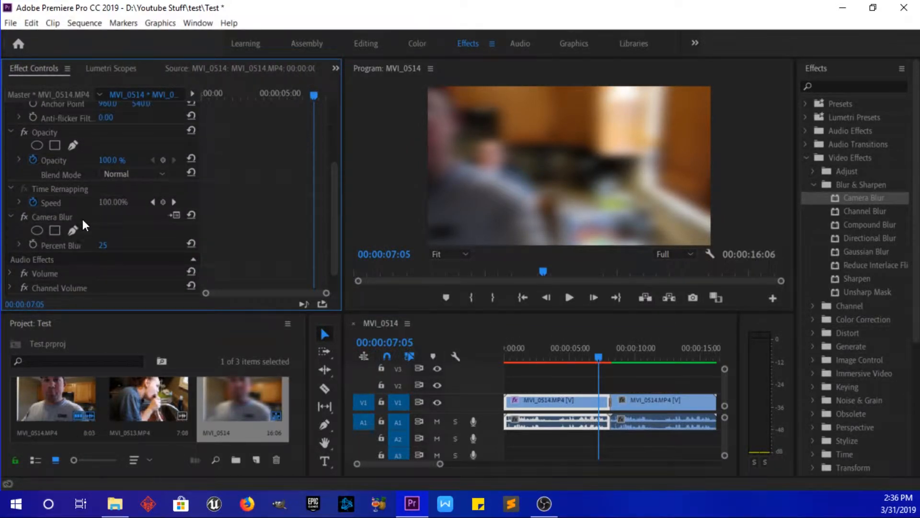
{"action": "scroll", "coordinate": [68, 197], "scroll_direction": "down", "scroll_amount": 1}
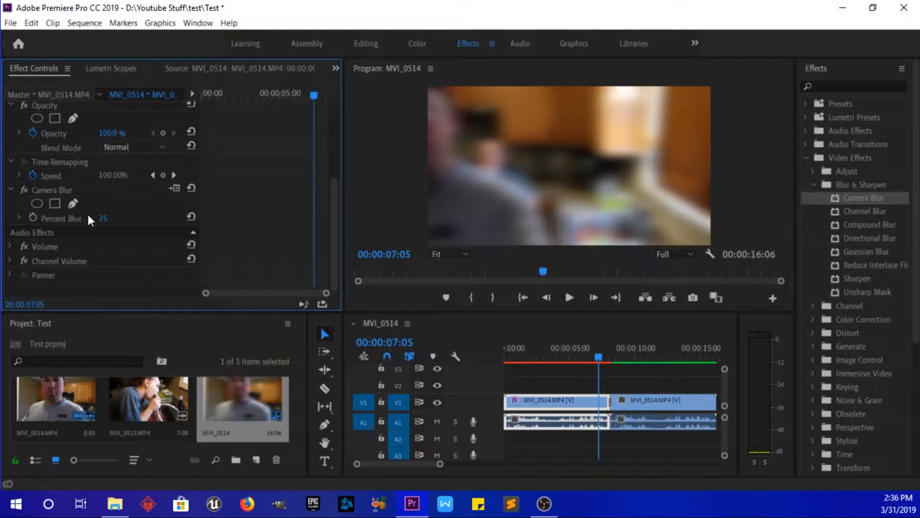
{"action": "left_click", "coordinate": [102, 218]}
{"action": "type", "text": "0"}
{"action": "key", "text": "Return"}
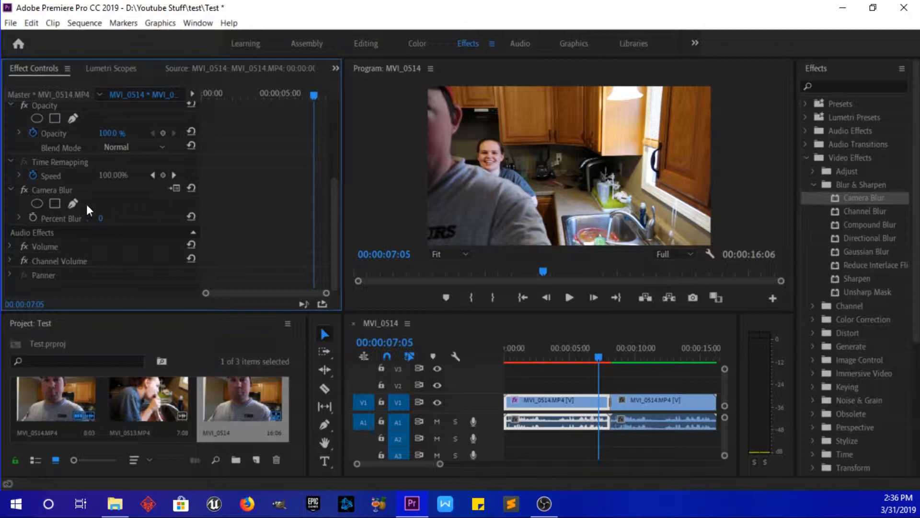
{"action": "left_click", "coordinate": [32, 217]}
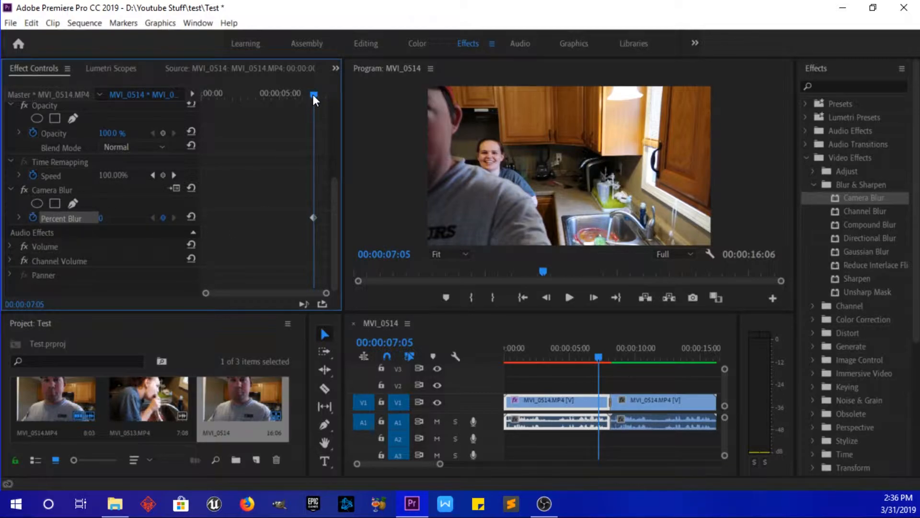
{"action": "left_click_drag", "start_coordinate": [312, 94], "coordinate": [338, 96]}
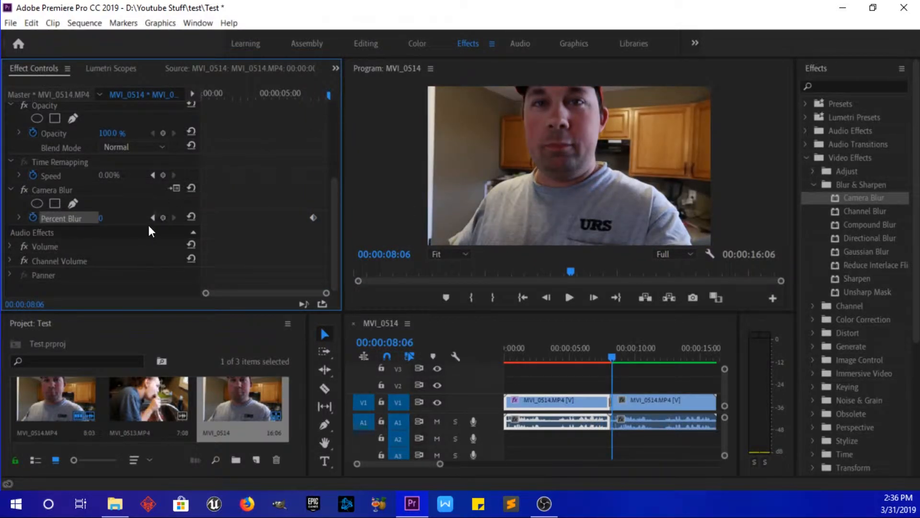
Set the first clip's Camera Blur to 20 Percent Blur at 00:00:08:06
{"action": "left_click", "coordinate": [117, 216]}
{"action": "type", "text": "20"}
{"action": "key", "text": "Return"}
Play back the keyframed blur across the cut, starting from 00:00:05:19
{"action": "left_click", "coordinate": [581, 358]}
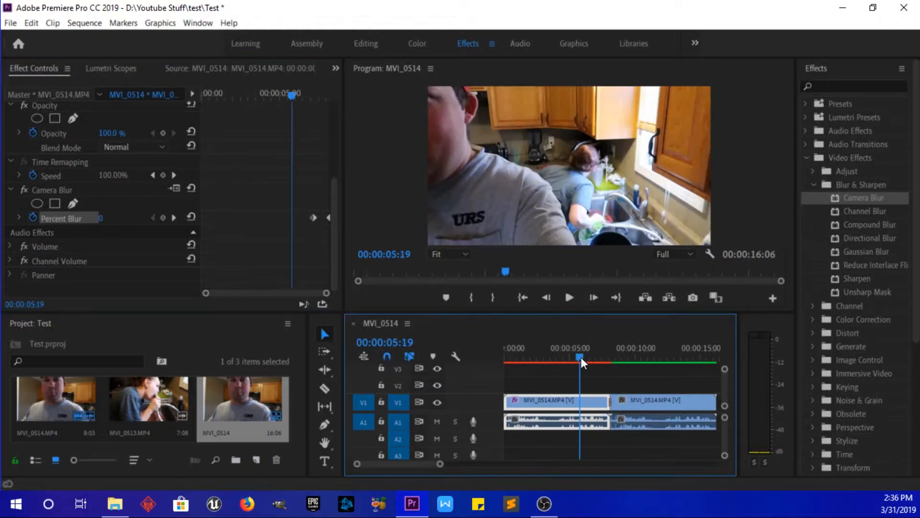
{"action": "left_click", "coordinate": [573, 297]}
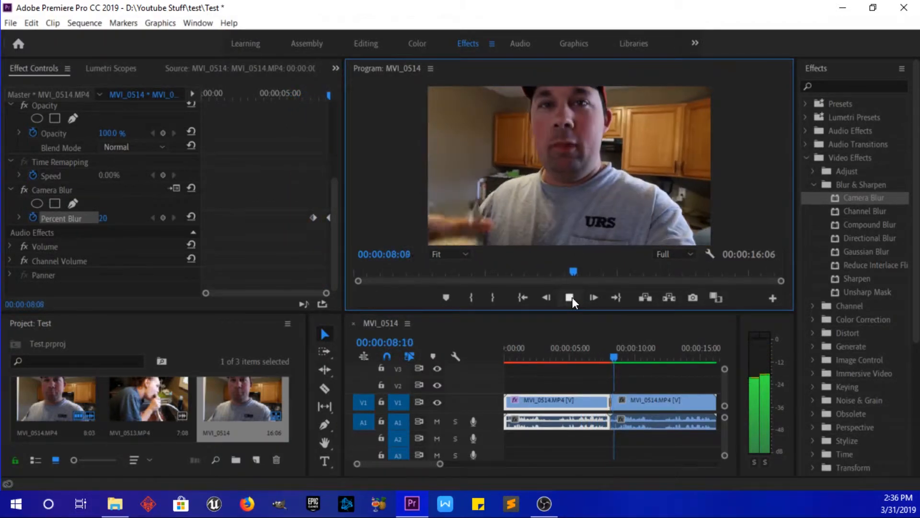
{"action": "left_click", "coordinate": [572, 297]}
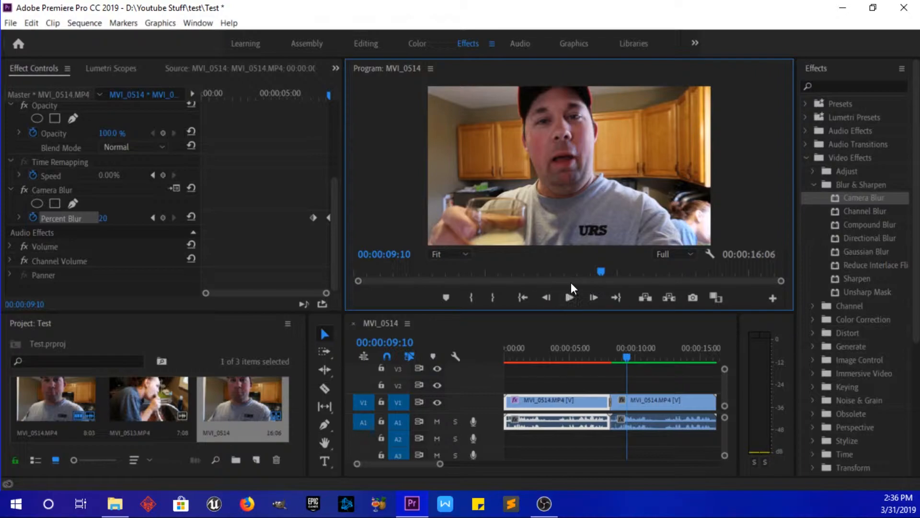
Remove the Camera Blur effect from the first clip on V1
{"action": "right_click", "coordinate": [33, 187]}
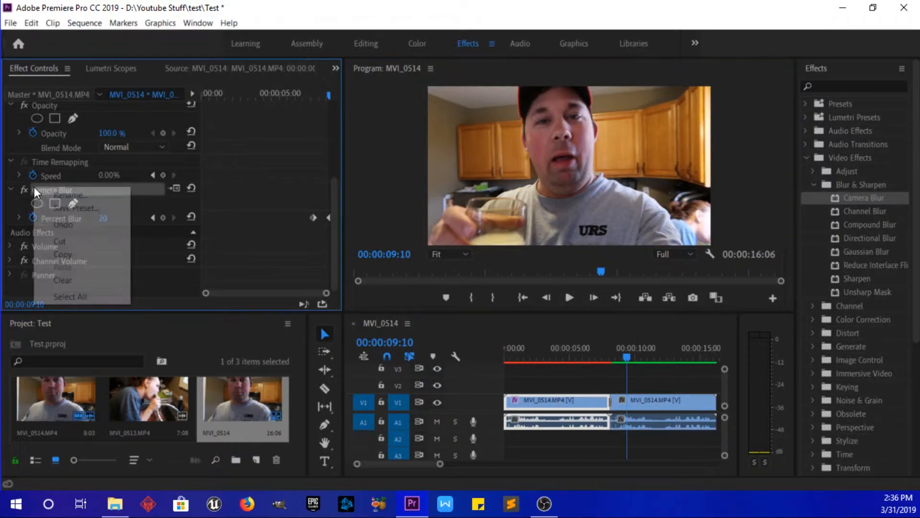
{"action": "left_click", "coordinate": [67, 280]}
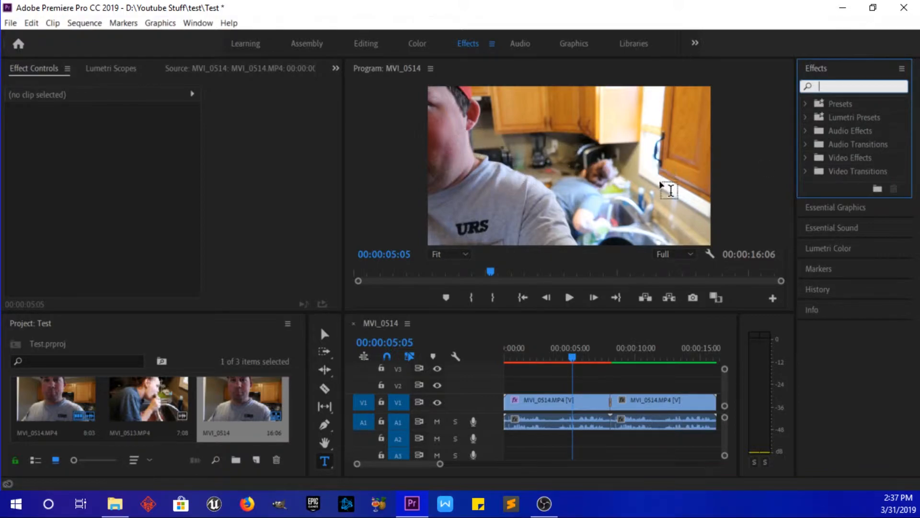
Apply the Page Peel video transition to the cut between the two clips on V1, using the Selection tool
{"action": "left_click", "coordinate": [326, 337]}
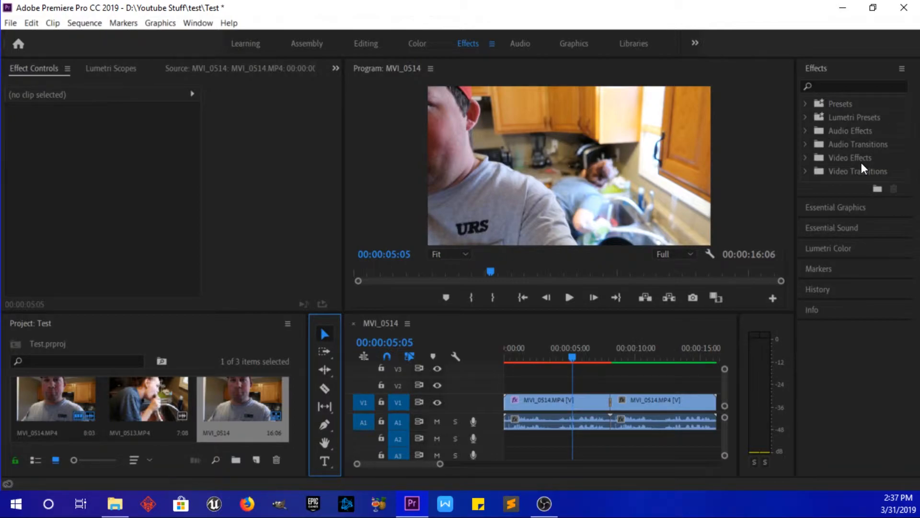
{"action": "left_click", "coordinate": [806, 171]}
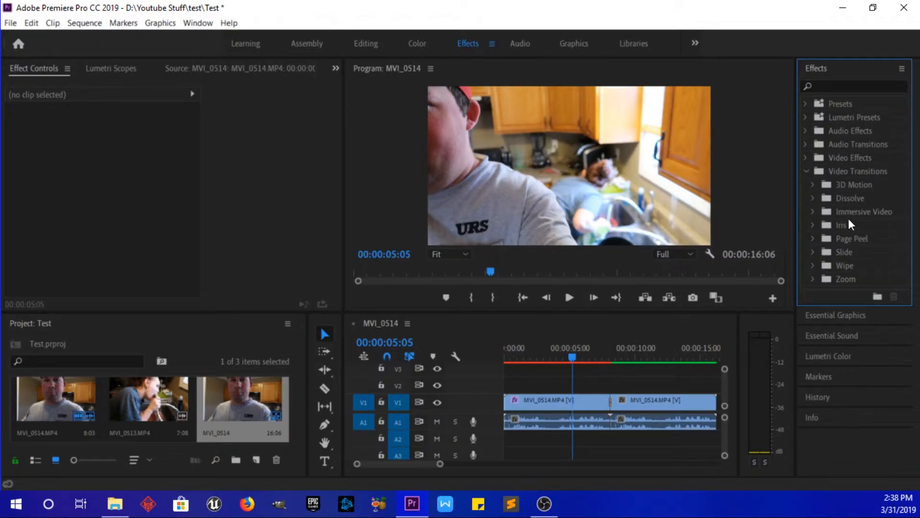
{"action": "left_click", "coordinate": [812, 212]}
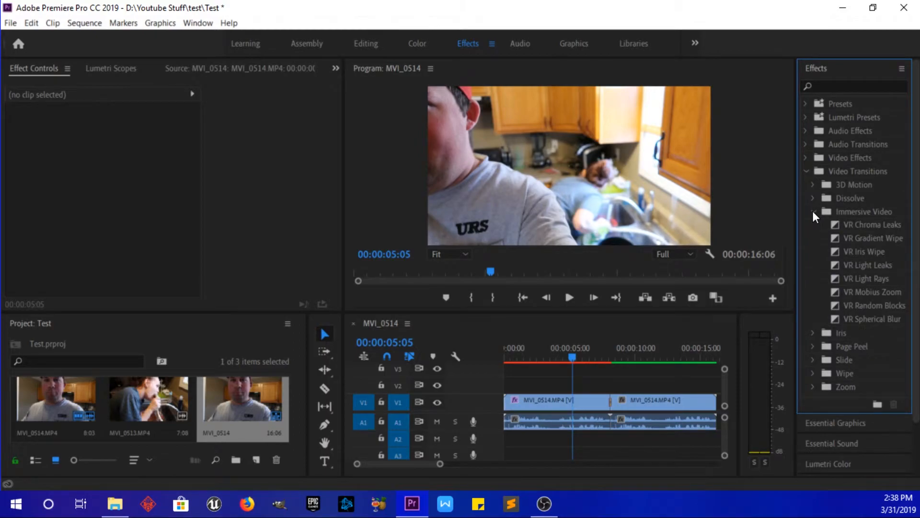
{"action": "left_click", "coordinate": [813, 211]}
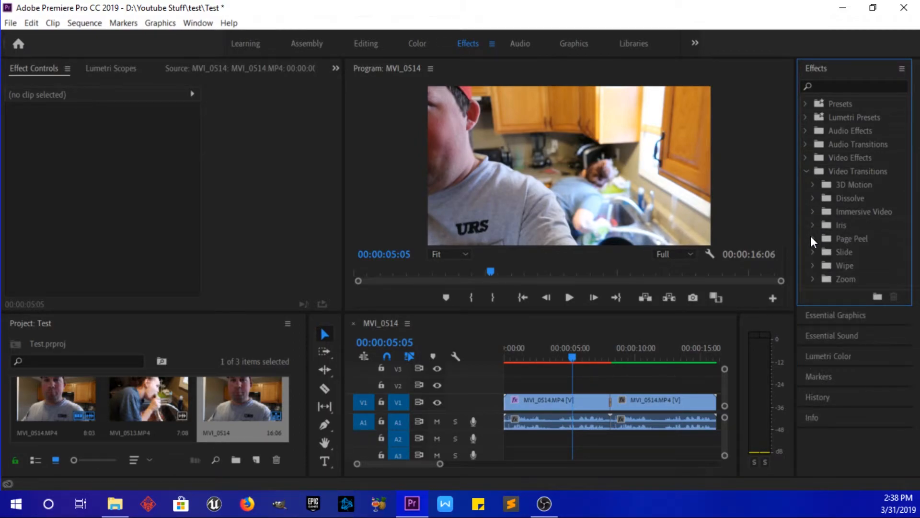
{"action": "left_click", "coordinate": [812, 238]}
{"action": "left_click_drag", "start_coordinate": [851, 252], "coordinate": [610, 402]}
Play back the Page Peel transition across the cut, starting from 00:00:06:22
{"action": "left_click", "coordinate": [595, 354]}
{"action": "left_click", "coordinate": [569, 297]}
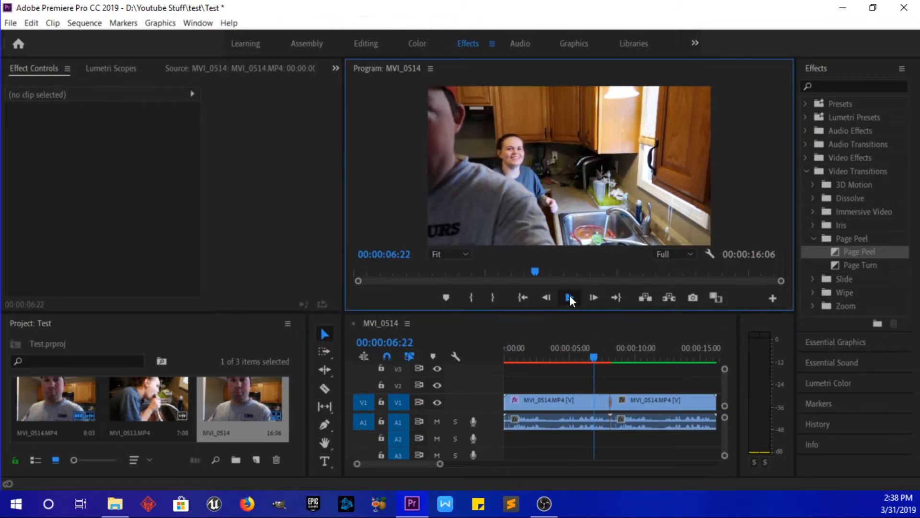
{"action": "left_click", "coordinate": [570, 297]}
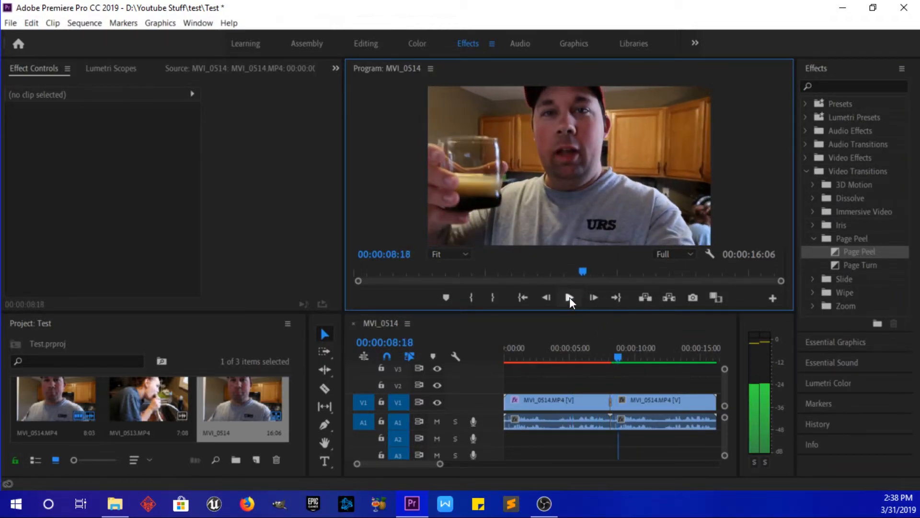
Set the Page Peel transition's duration to 00:00:01:05
{"action": "double_click", "coordinate": [609, 401]}
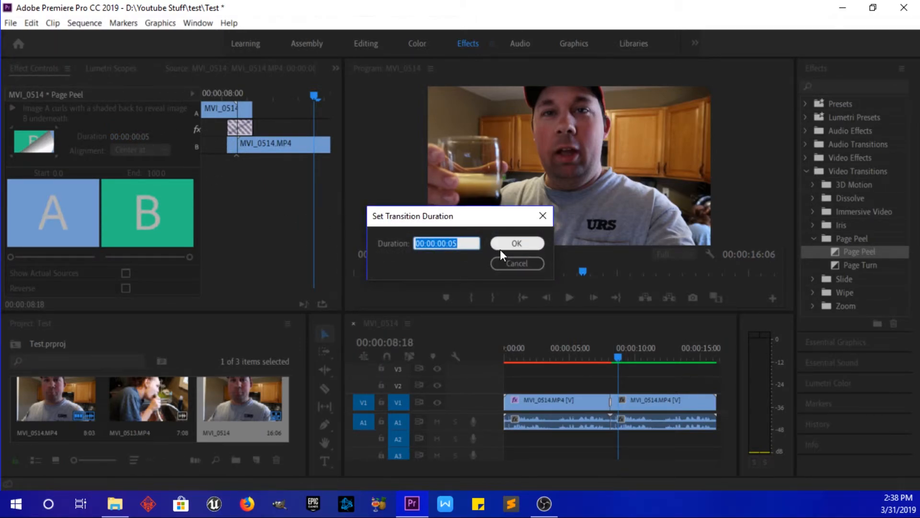
{"action": "left_click", "coordinate": [450, 243]}
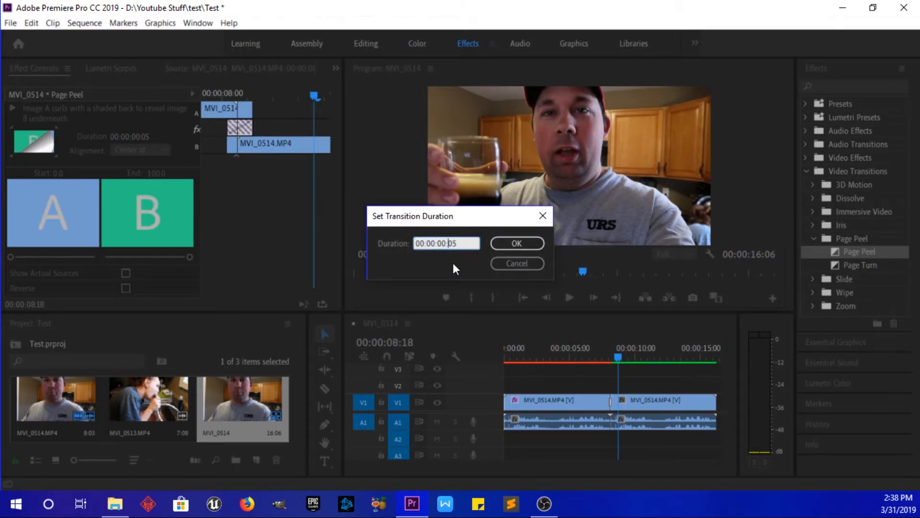
{"action": "type", "text": "1"}
{"action": "key", "text": "Return"}
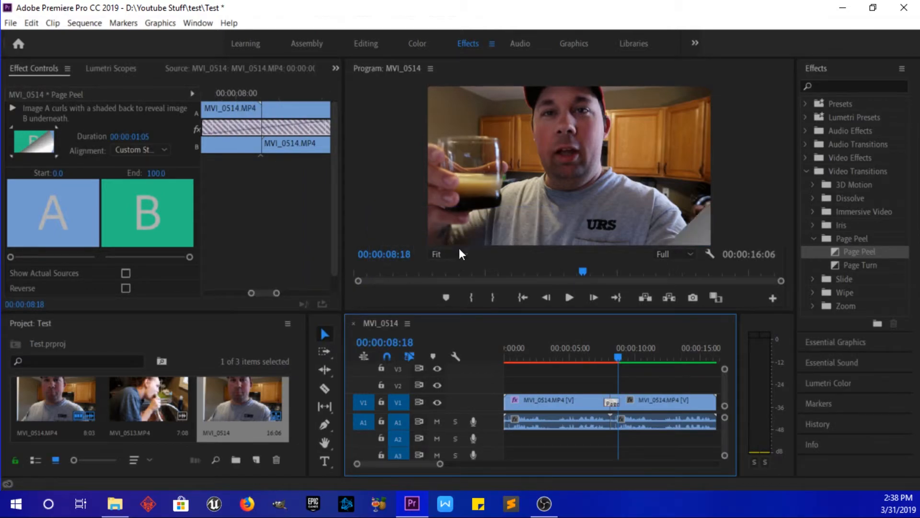